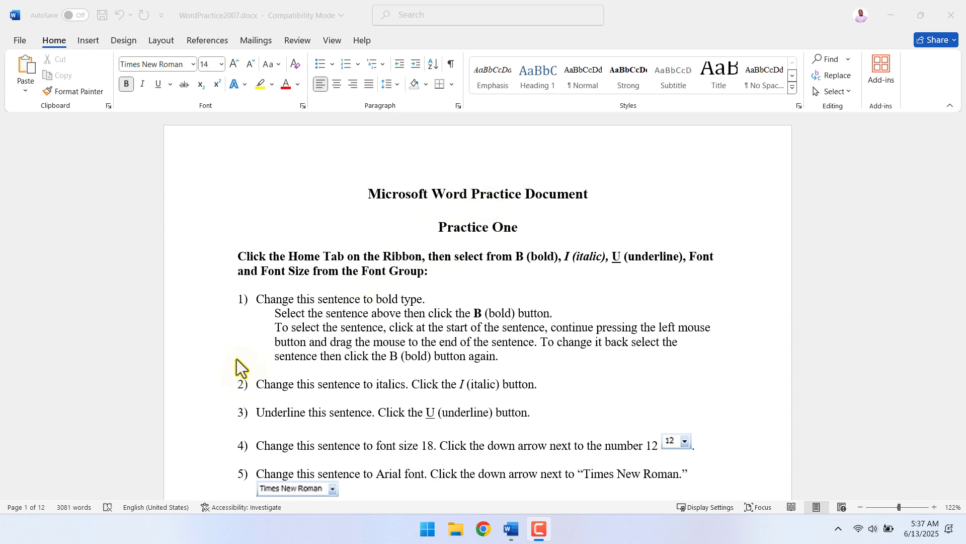
# Insert an Automatic Table 1 table of contents on the blank line between the document title and "Practice One".
pyautogui.click(285, 214)
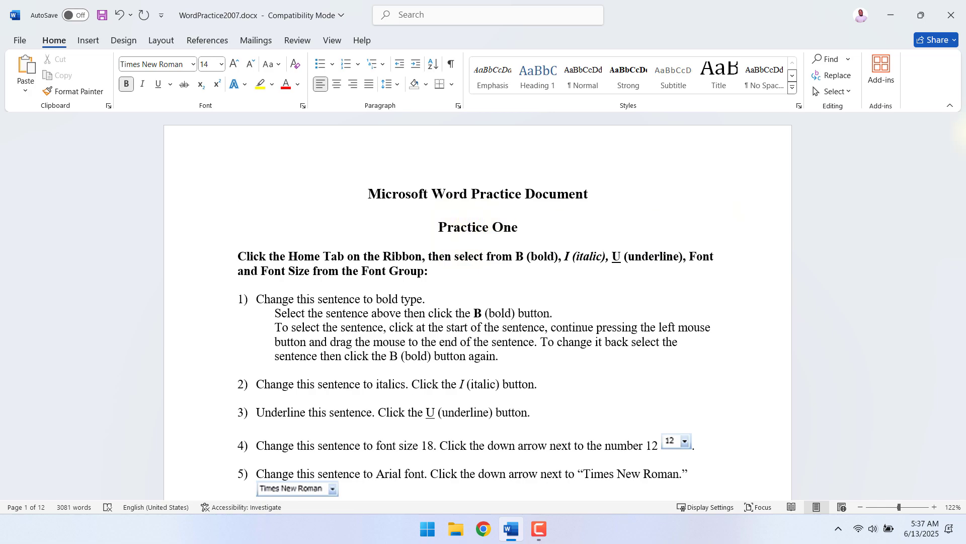
pyautogui.scroll(-12, 518, 349)
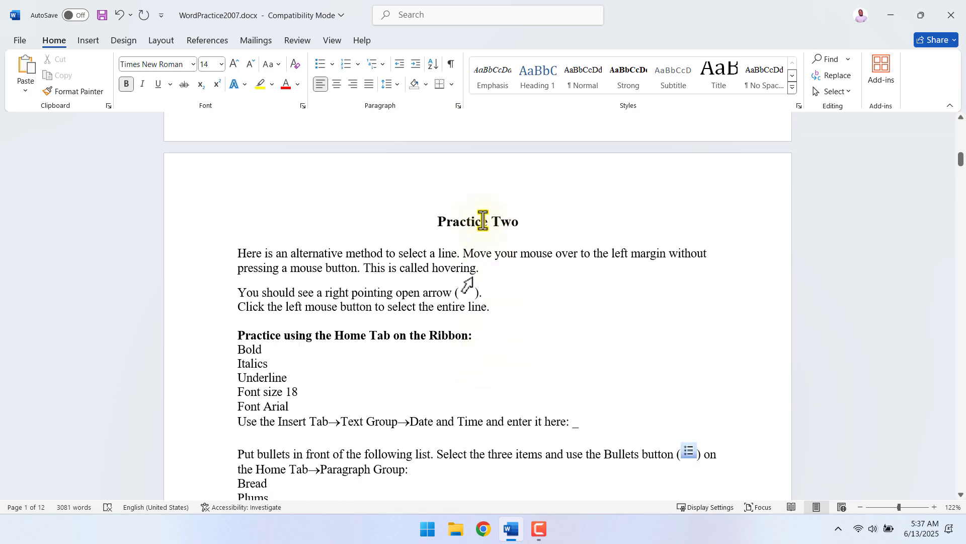
pyautogui.scroll(-10, 491, 388)
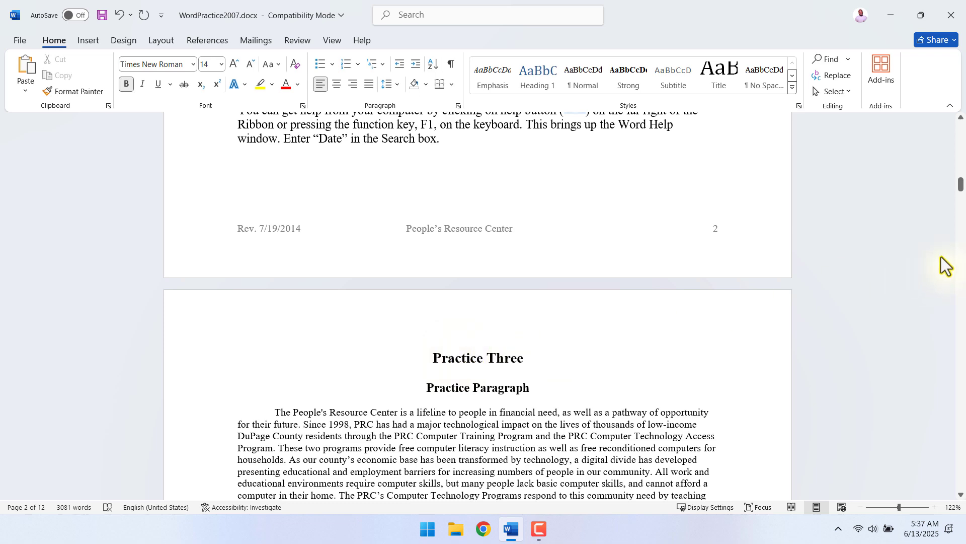
pyautogui.moveTo(961, 187); pyautogui.dragTo(960, 128)
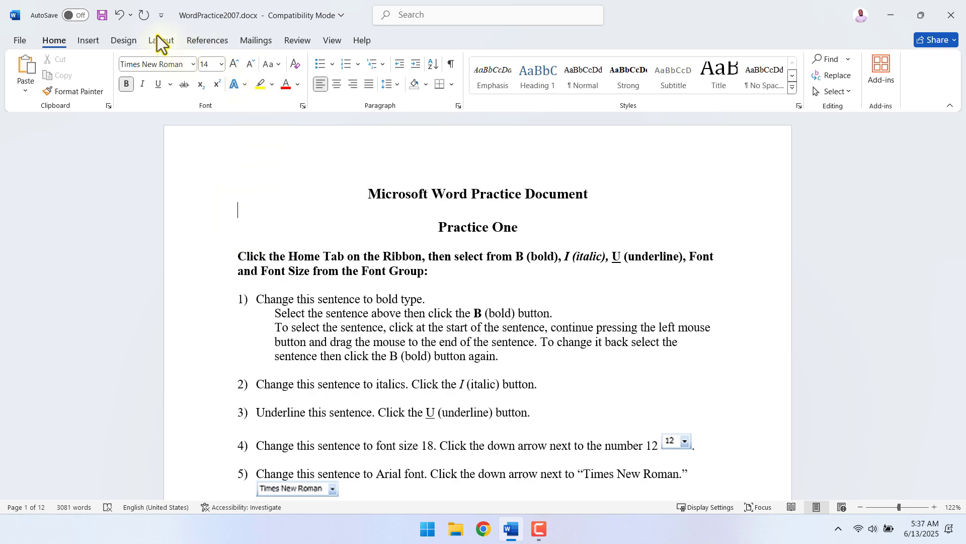
pyautogui.press('F9')
pyautogui.click(256, 217)
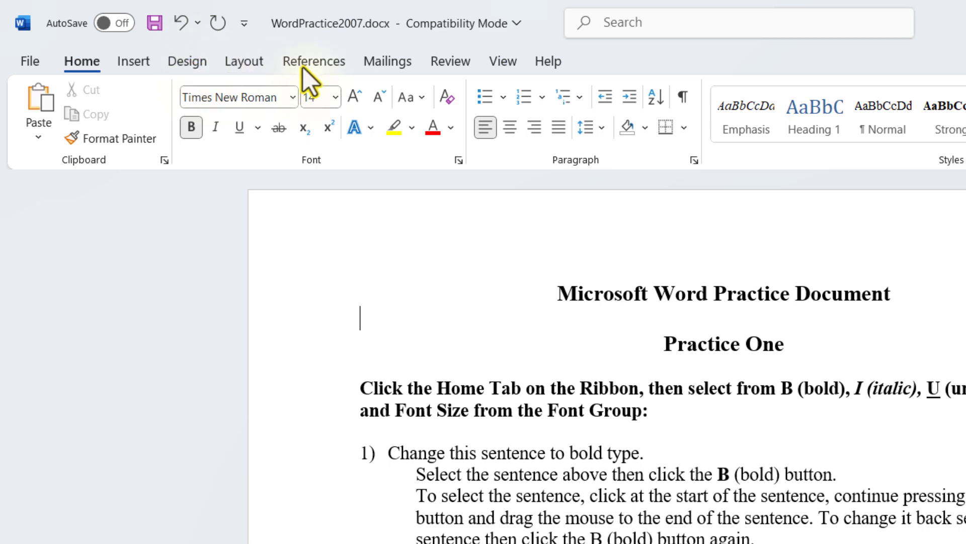
pyautogui.click(317, 61)
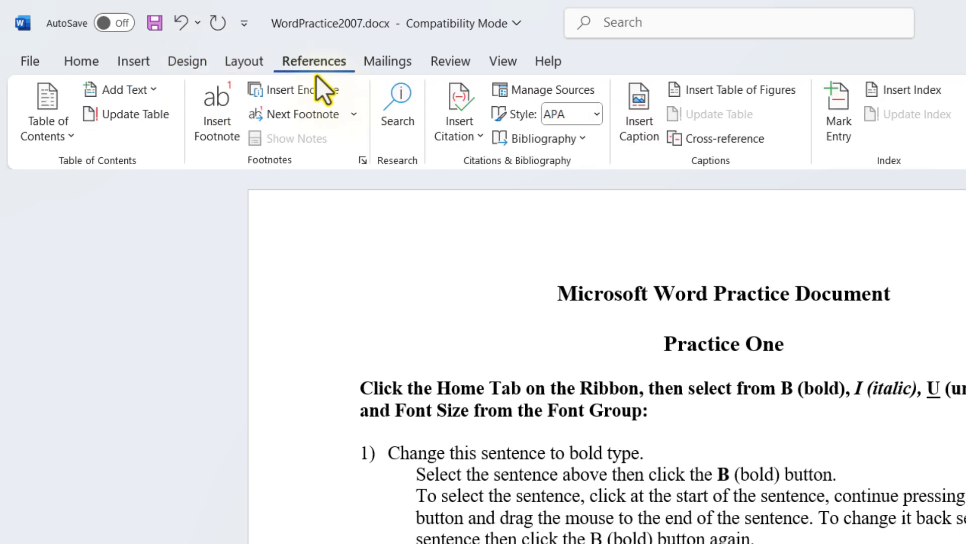
pyautogui.click(44, 113)
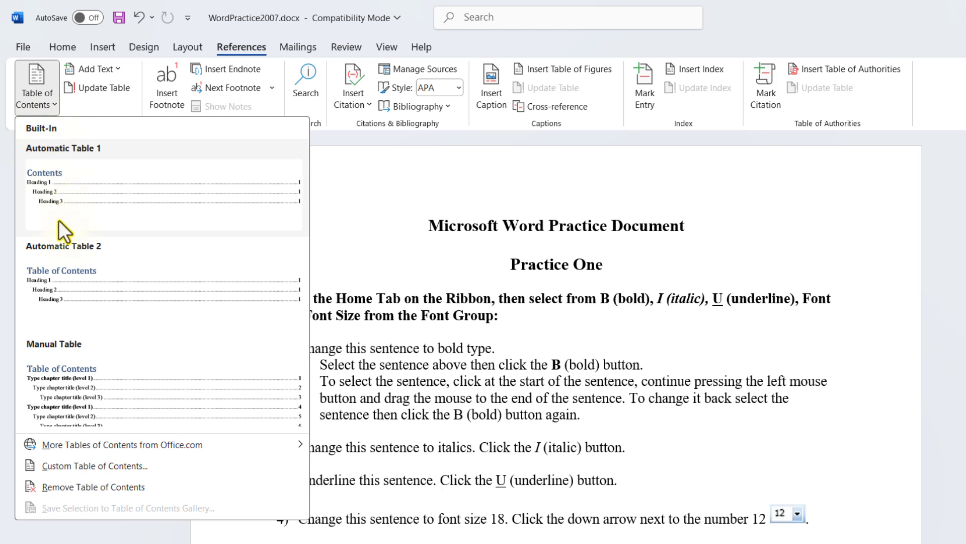
pyautogui.click(68, 180)
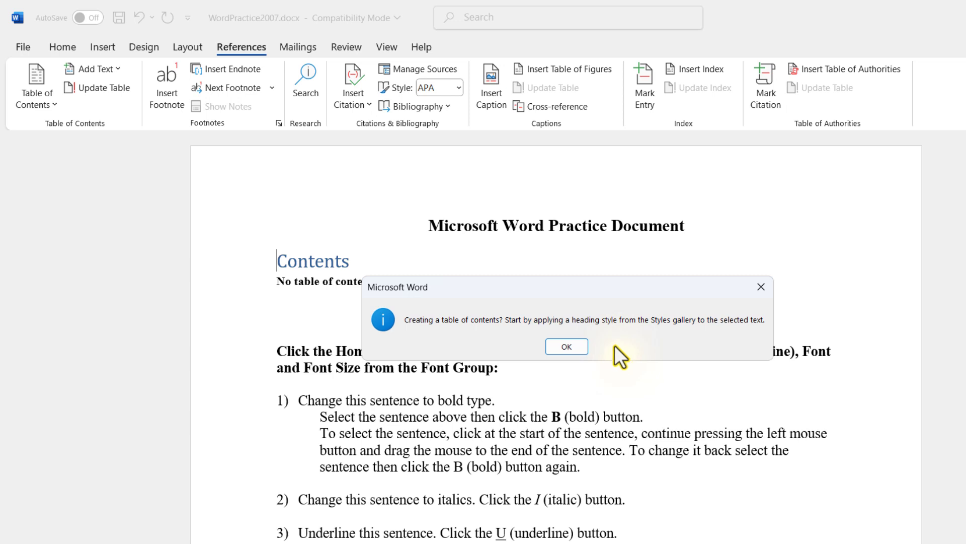
pyautogui.click(579, 346)
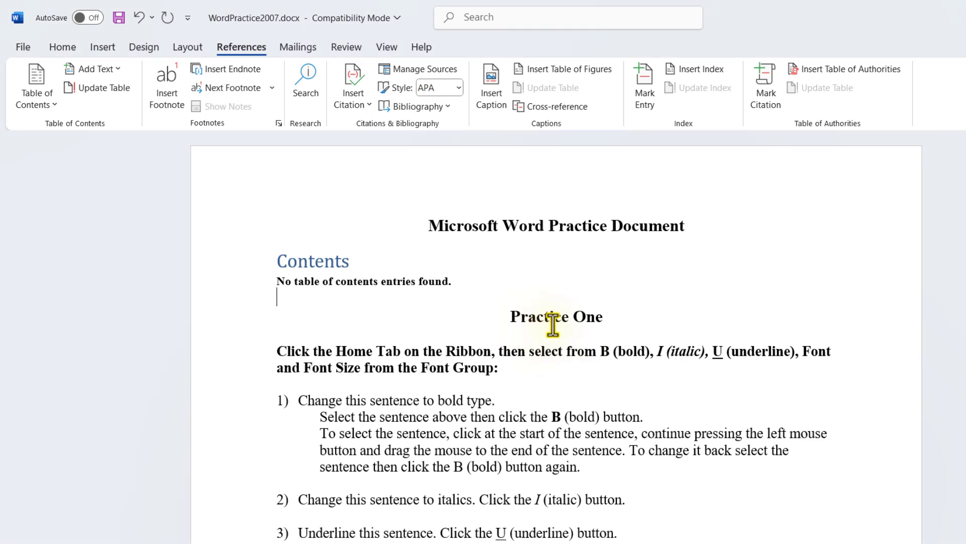
# Apply the Heading 1 style to the "Practice One" title and update the table of contents.
pyautogui.click(534, 318)
pyautogui.moveTo(600, 317); pyautogui.dragTo(492, 315)
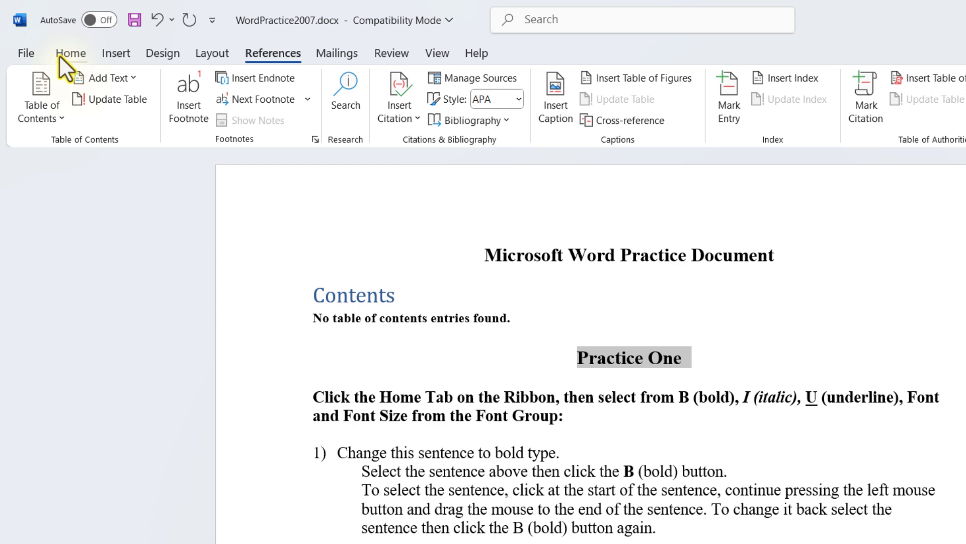
pyautogui.click(70, 53)
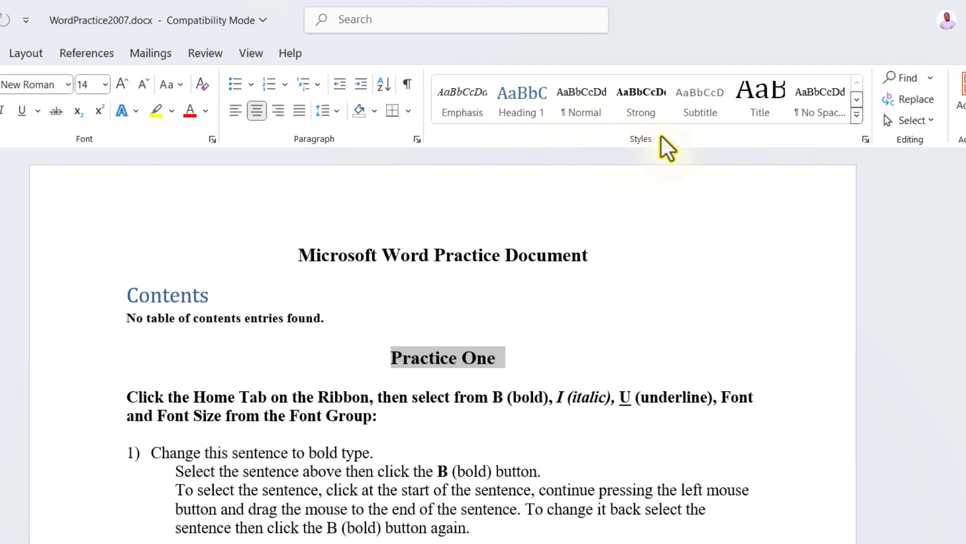
pyautogui.click(858, 117)
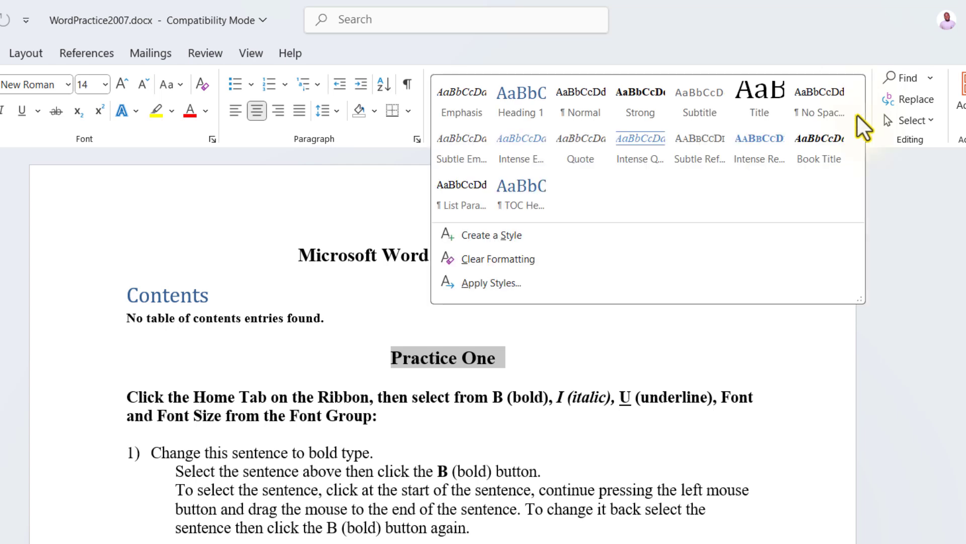
pyautogui.click(518, 98)
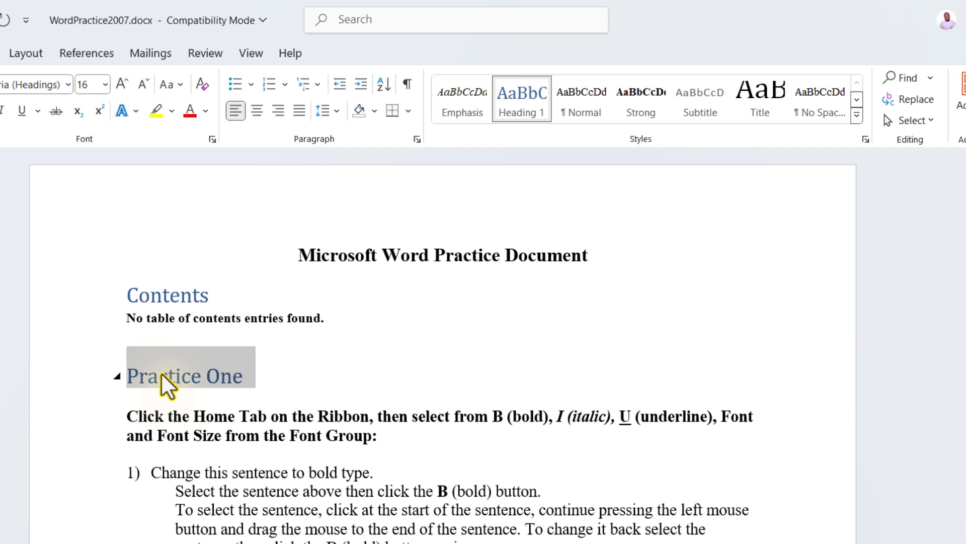
pyautogui.click(190, 316)
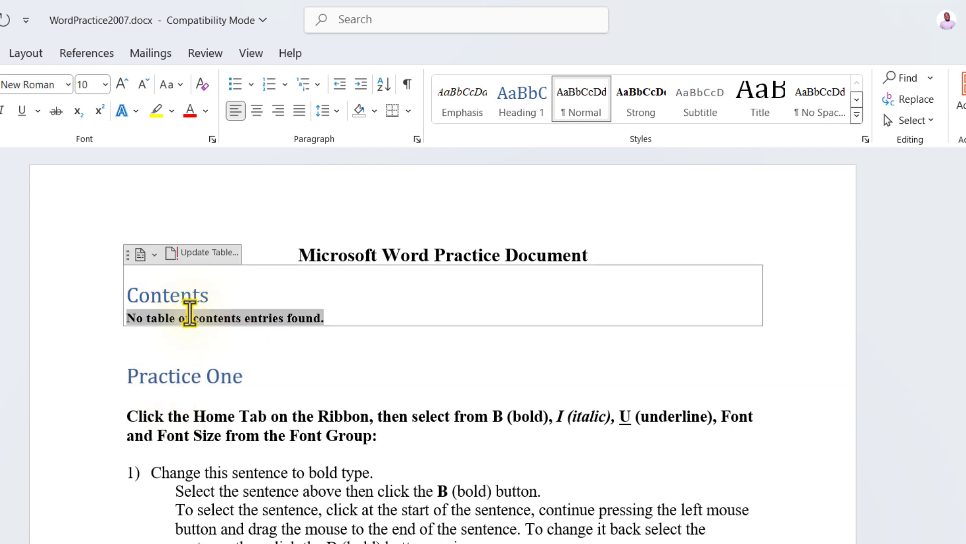
pyautogui.click(195, 257)
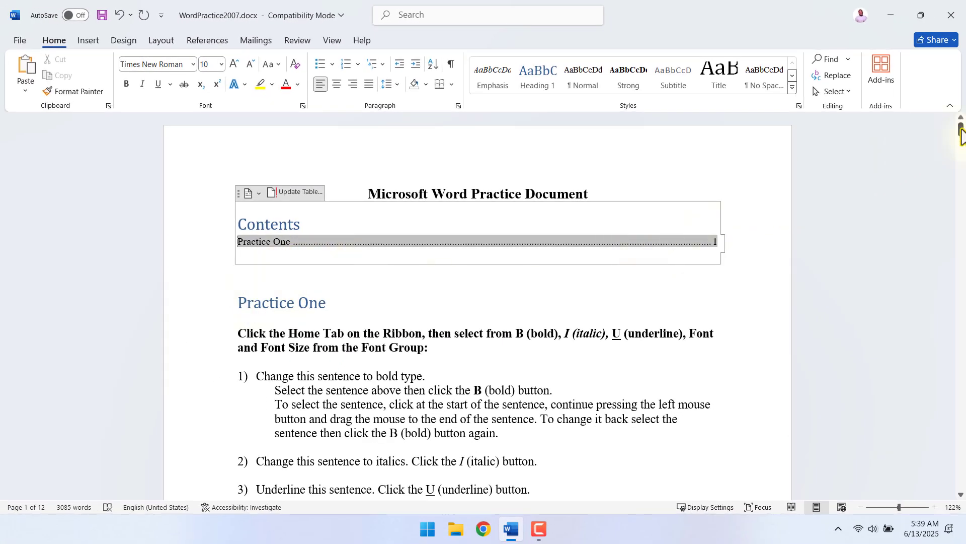
# Apply the Heading 1 style to the "Practice Two" and "Practice Three" titles.
pyautogui.moveTo(962, 134); pyautogui.dragTo(962, 161)
pyautogui.tripleClick(485, 312)
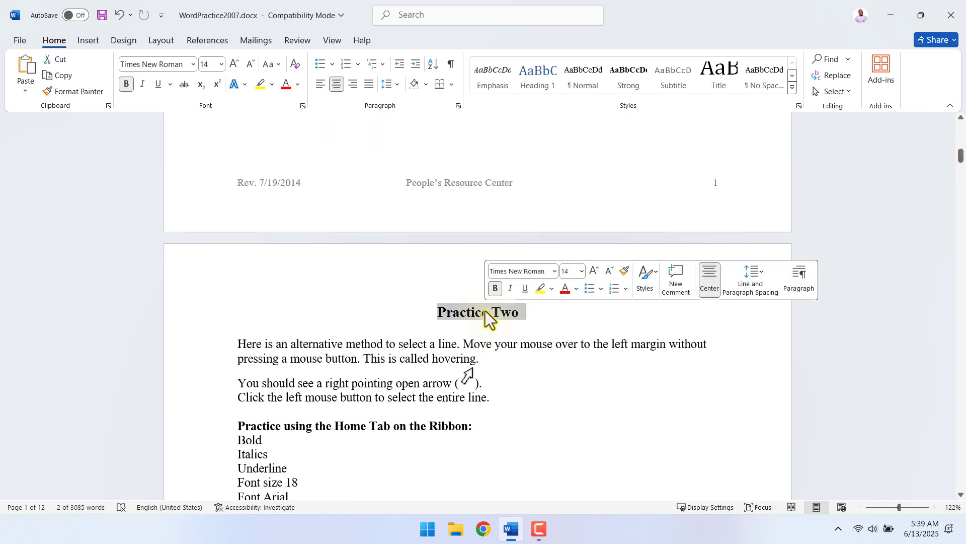
pyautogui.click(542, 77)
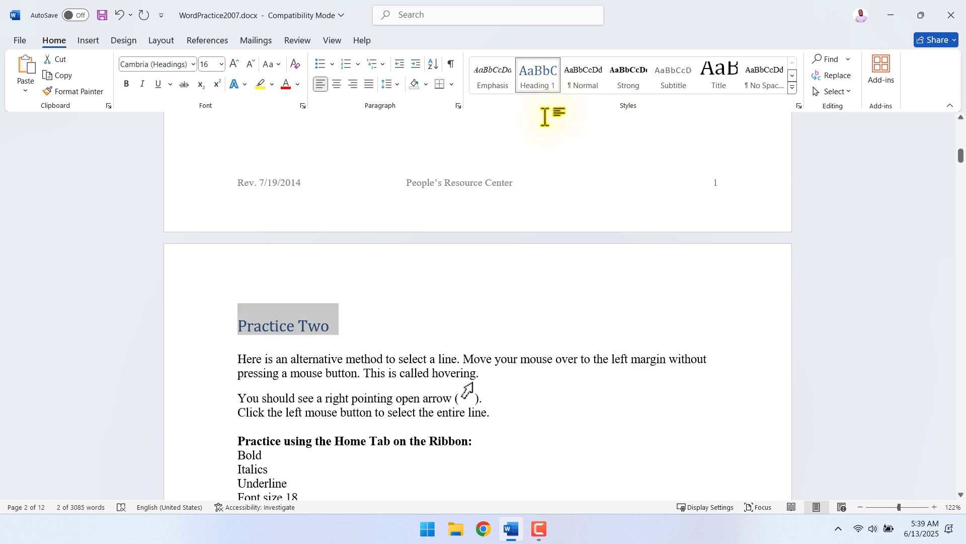
pyautogui.scroll(-6, 421, 328)
pyautogui.scroll(-10, 425, 327)
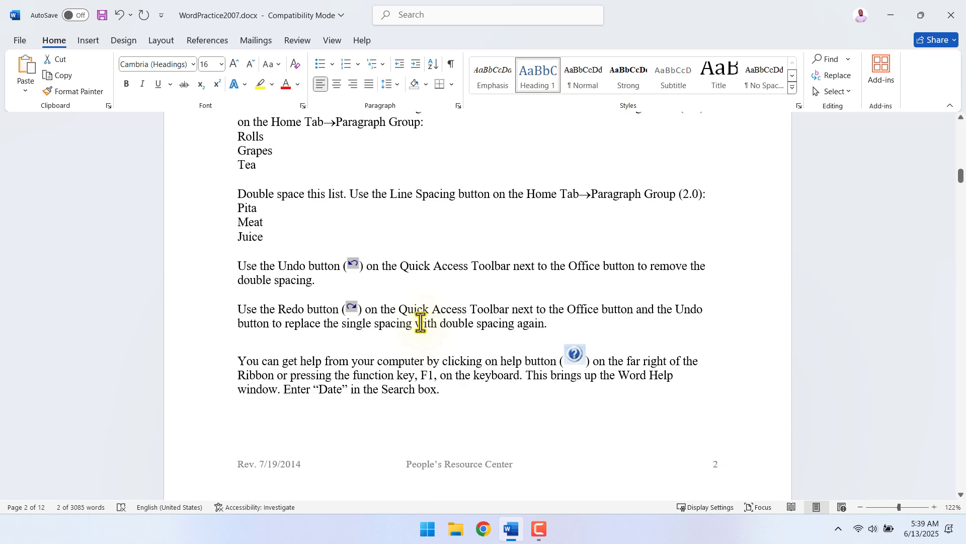
pyautogui.tripleClick(482, 334)
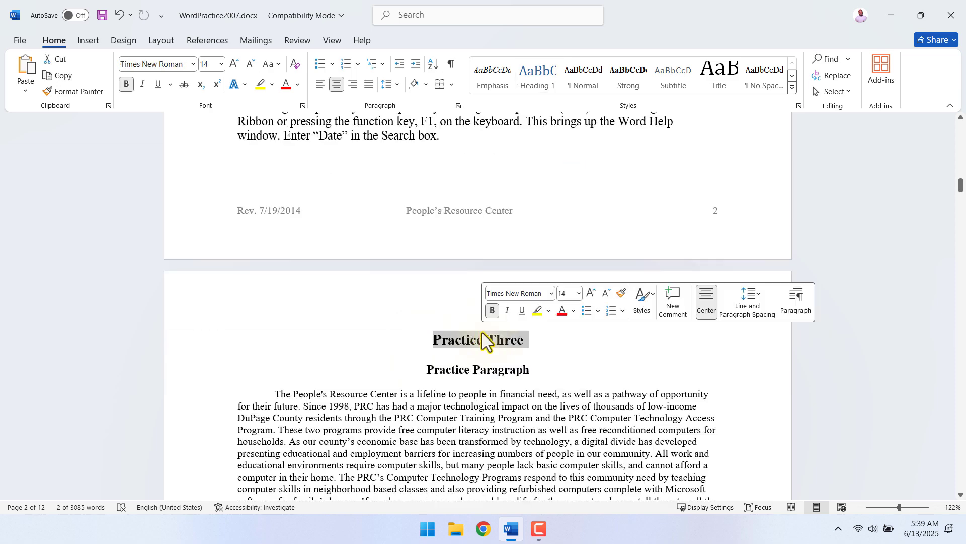
pyautogui.click(545, 75)
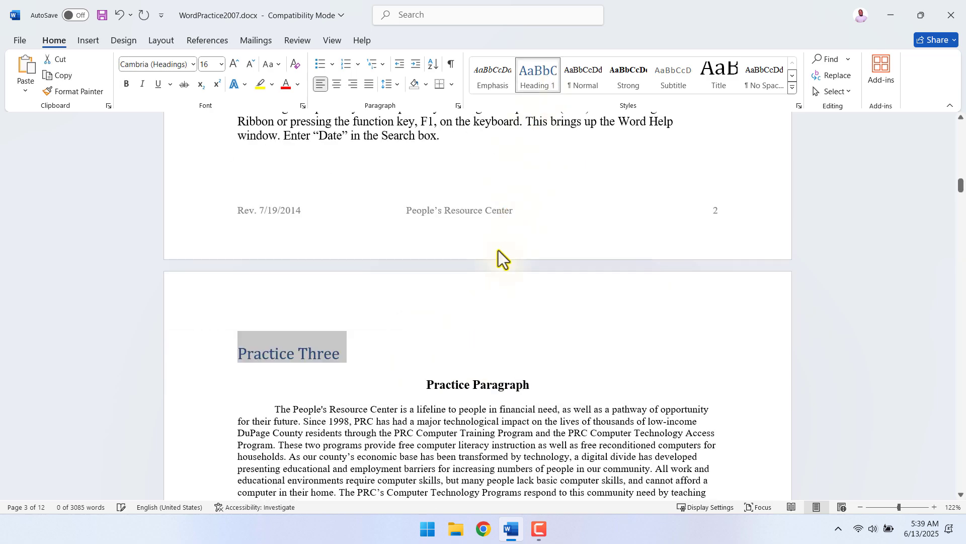
# Apply the Heading 1 style to the "Practice Four" title.
pyautogui.scroll(-3, 488, 282)
pyautogui.scroll(5, 468, 327)
pyautogui.scroll(-15, 464, 345)
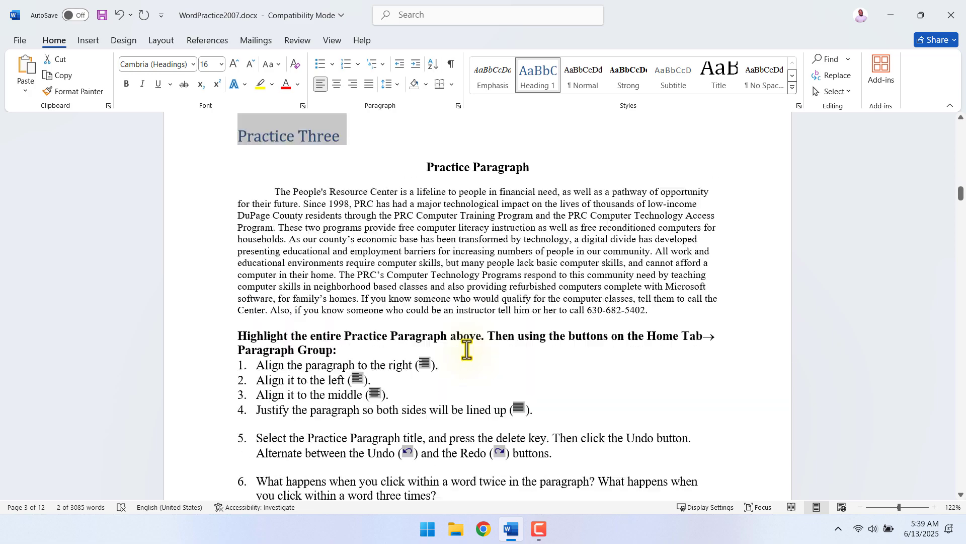
pyautogui.tripleClick(488, 332)
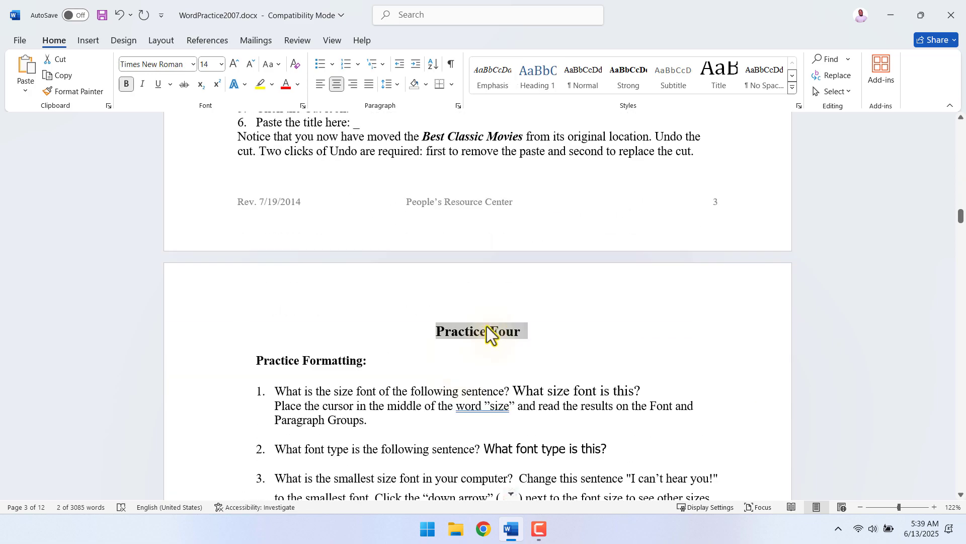
pyautogui.click(541, 82)
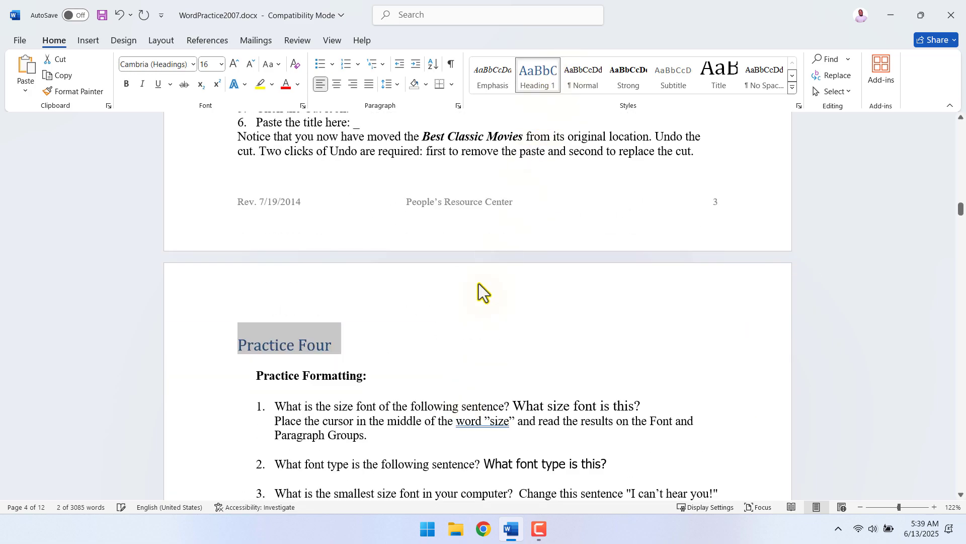
# Update the entire table of contents at the start of the document, including its entries as well as the page numbers.
pyautogui.scroll(-10, 473, 352)
pyautogui.scroll(-10, 462, 363)
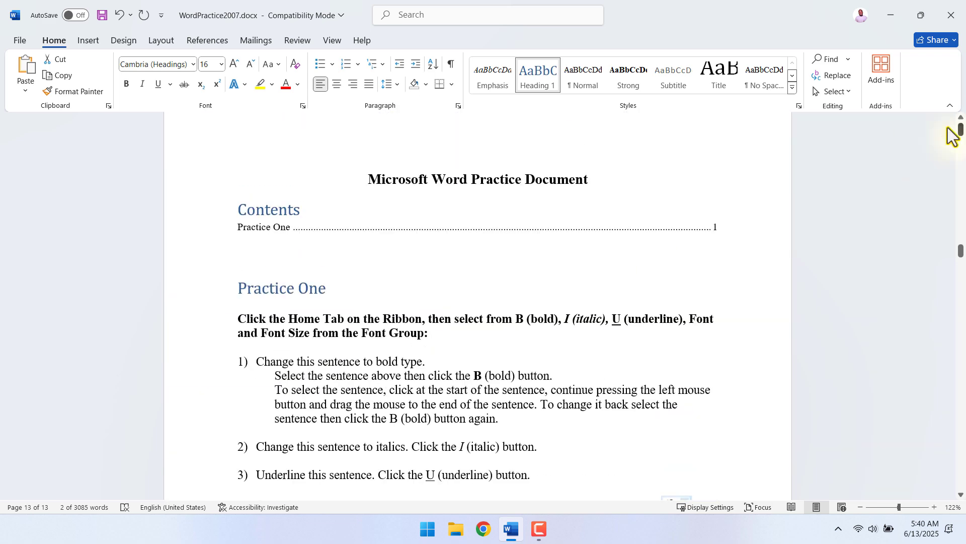
pyautogui.click(266, 225)
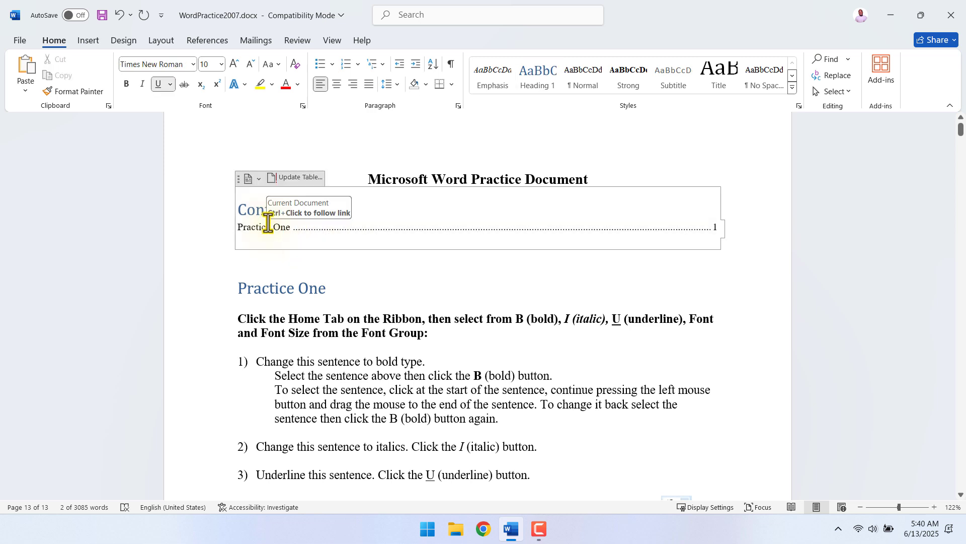
pyautogui.click(301, 178)
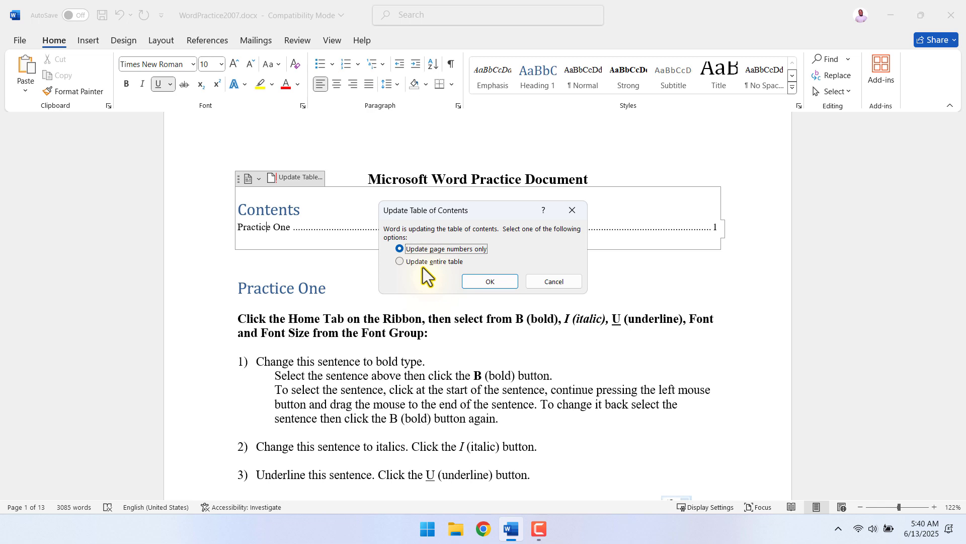
pyautogui.click(406, 263)
pyautogui.click(489, 282)
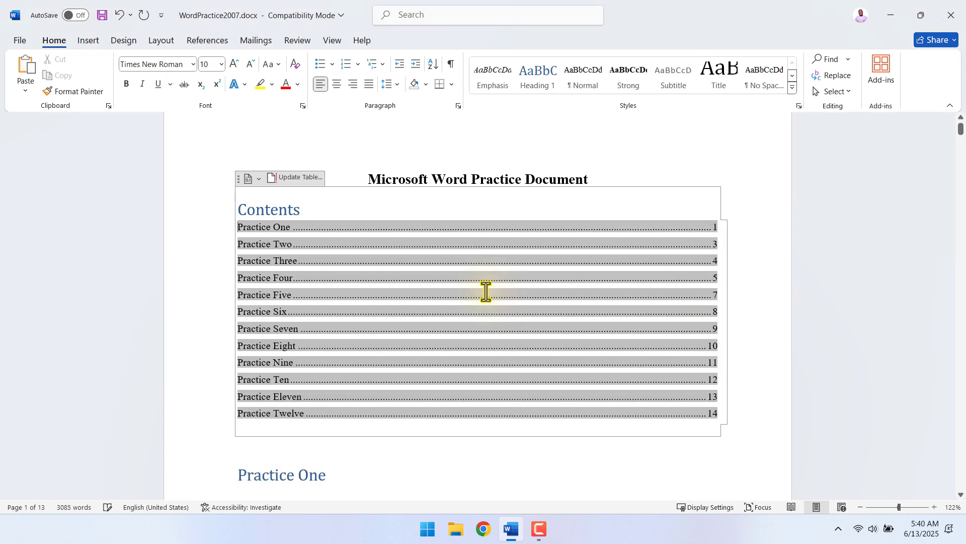
# Insert a page break directly before the "Practice One" heading below the table of contents.
pyautogui.scroll(-1, 506, 338)
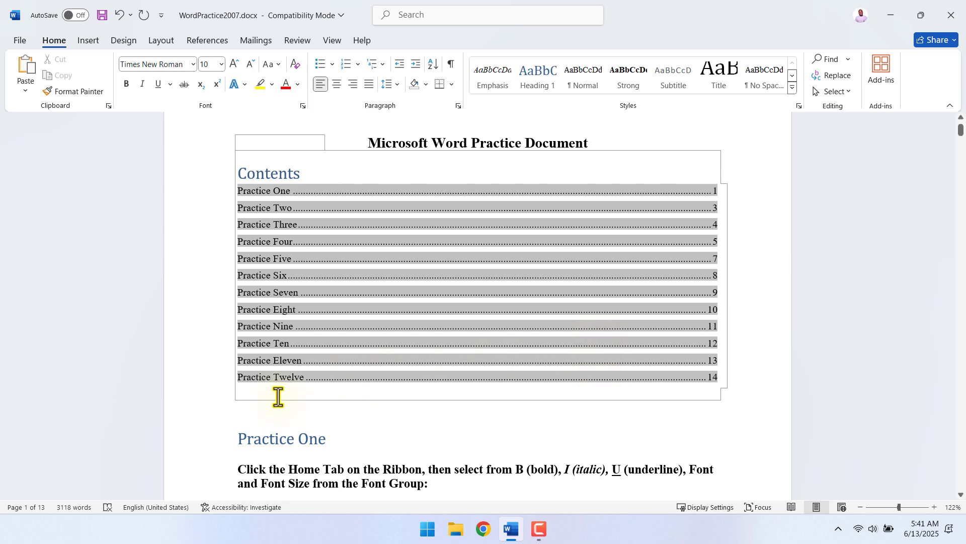
pyautogui.scroll(-1, 252, 403)
pyautogui.click(238, 410)
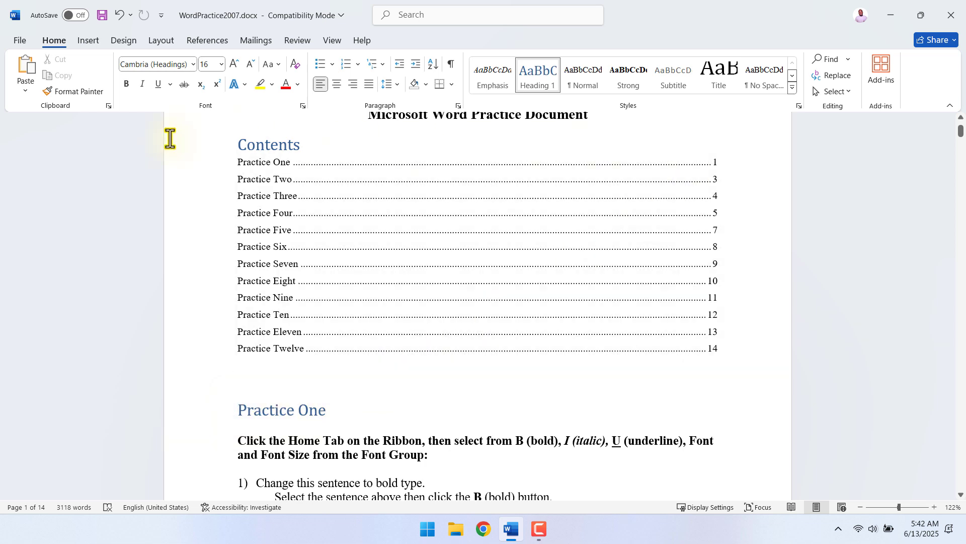
pyautogui.click(88, 41)
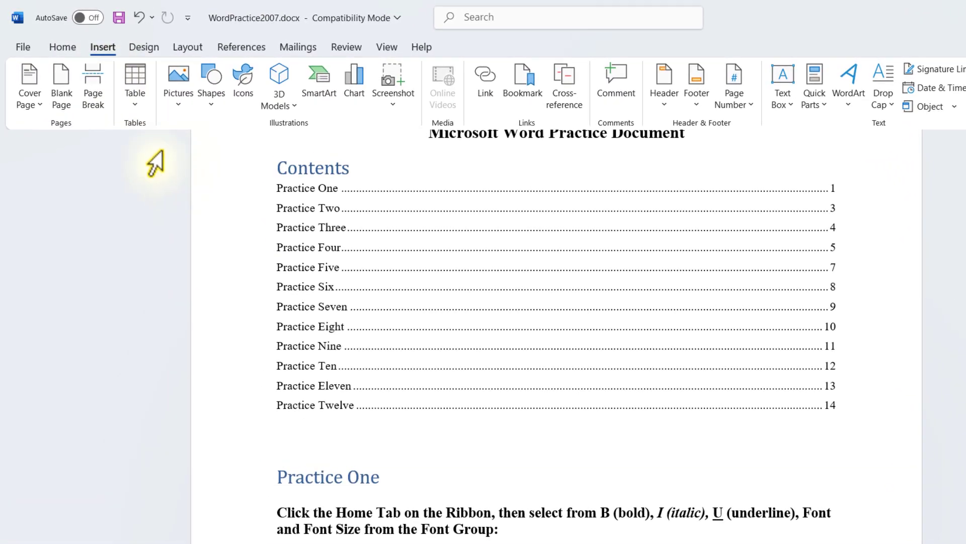
pyautogui.click(89, 97)
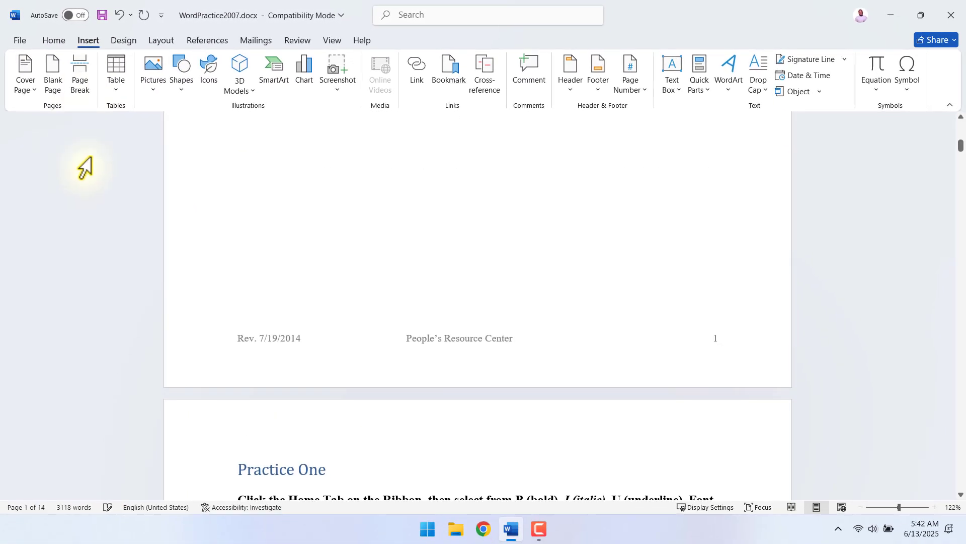
pyautogui.scroll(-1, 248, 302)
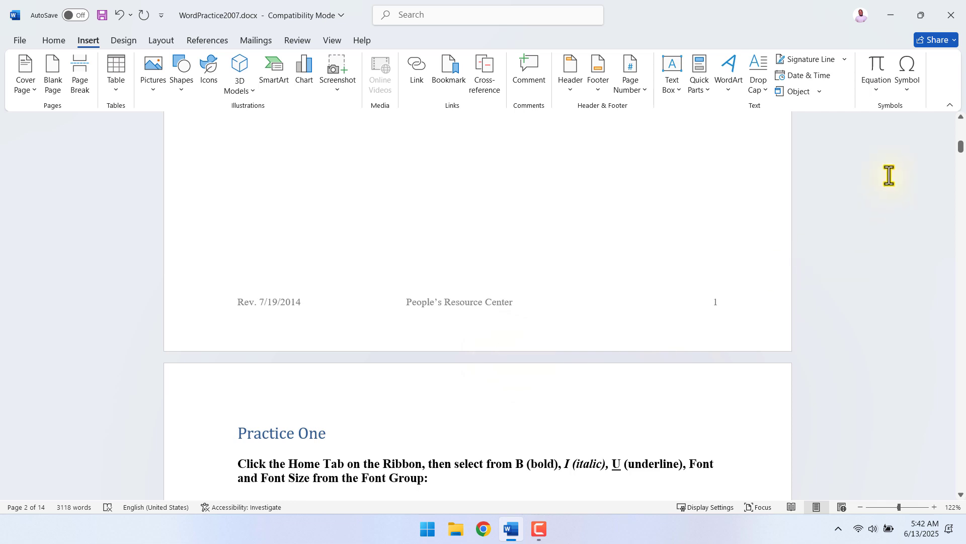
# Update only the page numbers in the table of contents at the start of the document.
pyautogui.moveTo(960, 151); pyautogui.dragTo(961, 128)
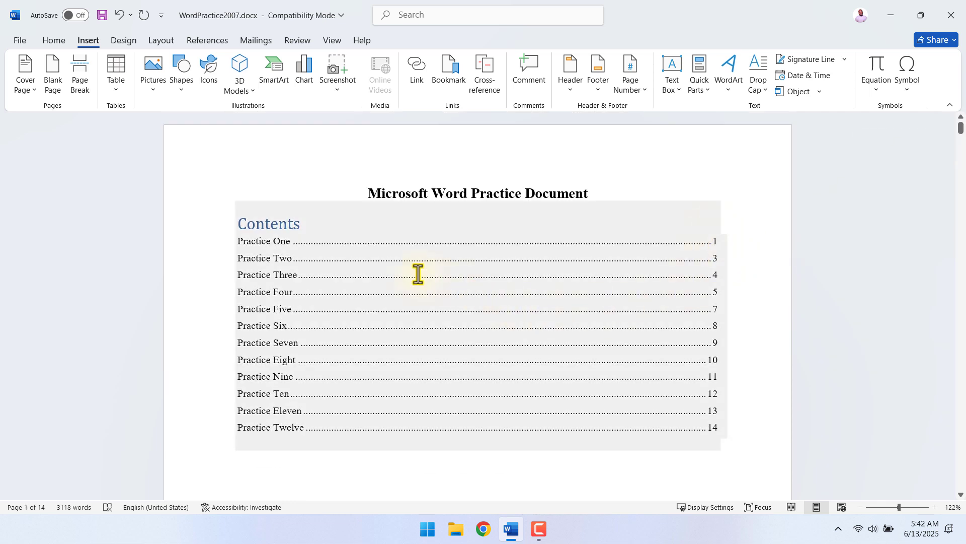
pyautogui.click(367, 259)
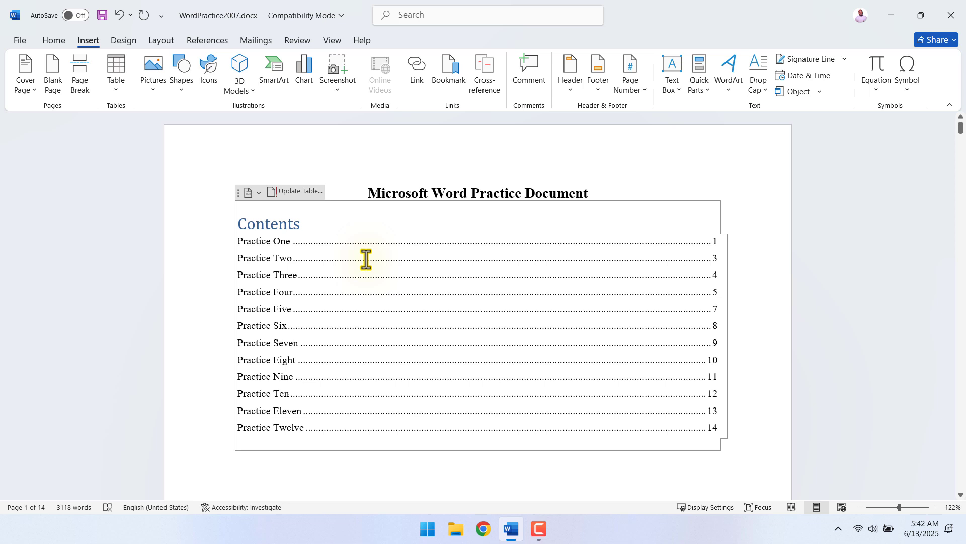
pyautogui.click(296, 191)
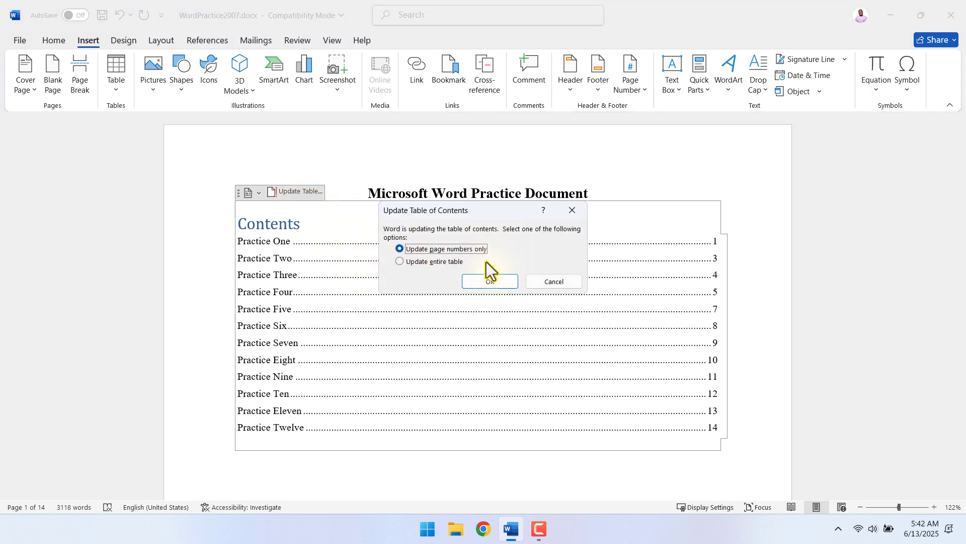
pyautogui.click(488, 280)
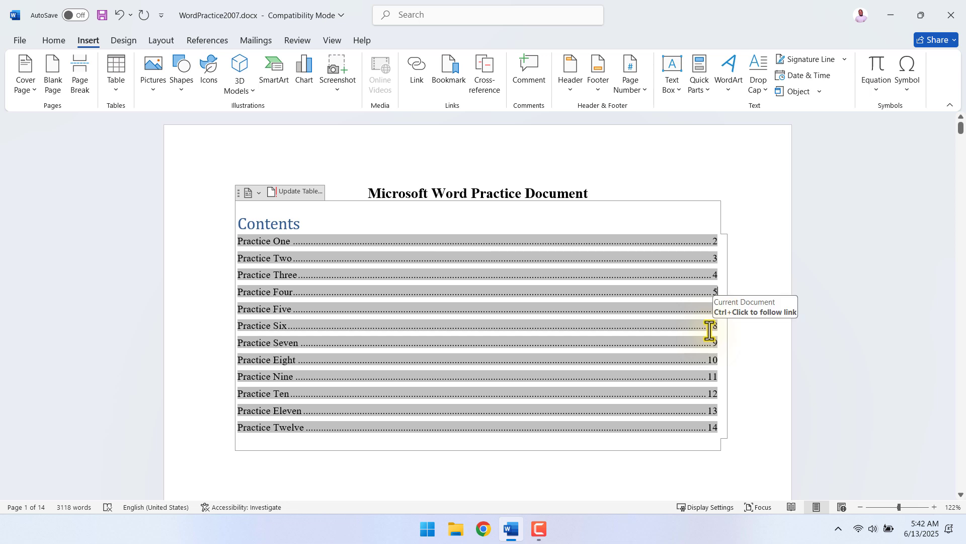
# Edit the first two entries directly in the table of contents to read "Practice 1" and "Practice 2".
pyautogui.scroll(-1, 451, 260)
pyautogui.click(290, 210)
pyautogui.press('BackSpace')
pyautogui.press('BackSpace')
pyautogui.press('BackSpace')
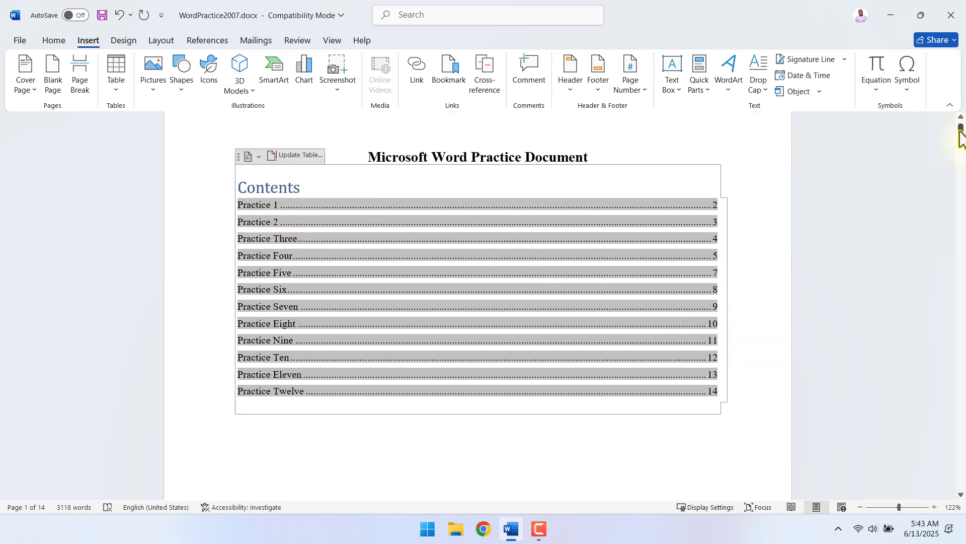
# Change the "Practice One" heading on page 2 to "Practice 1".
pyautogui.moveTo(961, 134); pyautogui.dragTo(960, 162)
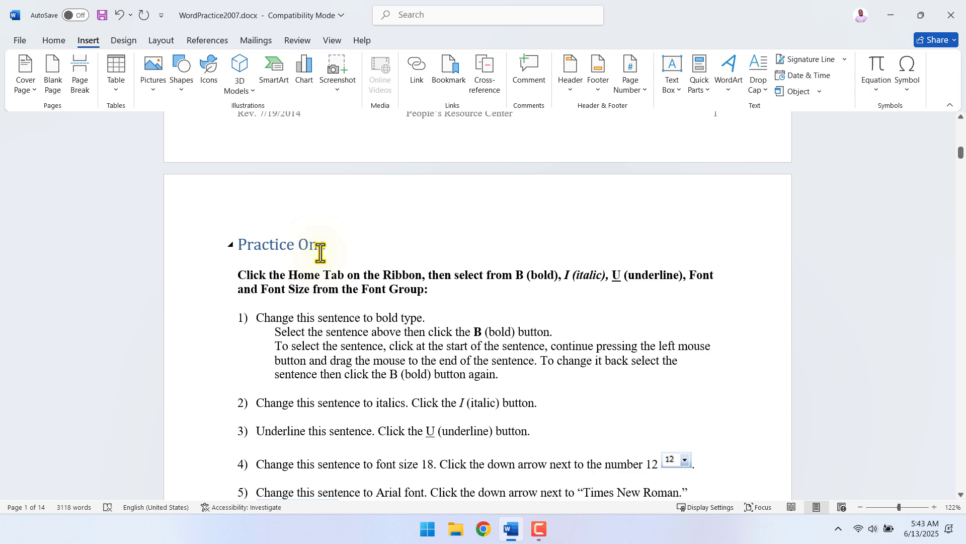
pyautogui.scroll(3, 328, 318)
pyautogui.moveTo(326, 324); pyautogui.dragTo(306, 327)
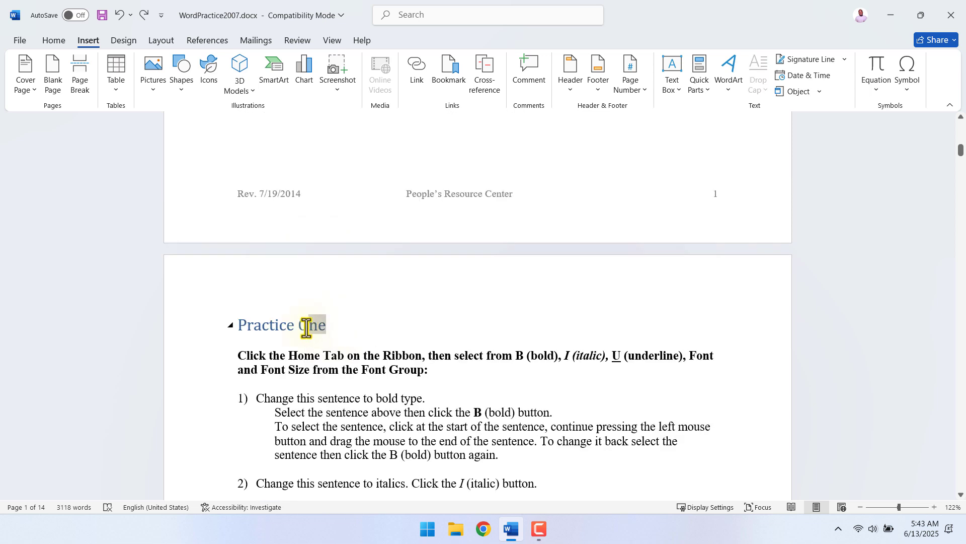
pyautogui.press('BackSpace')
pyautogui.write('1')
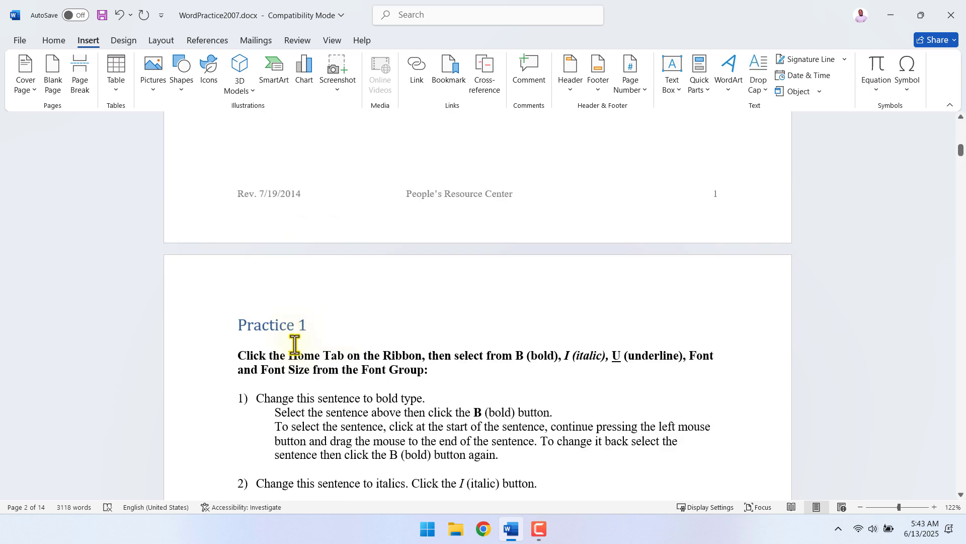
# Update the entire table of contents so that it picks up the renamed first heading.
pyautogui.moveTo(962, 153); pyautogui.dragTo(961, 136)
pyautogui.scroll(-1, 566, 247)
pyautogui.scroll(1, 548, 223)
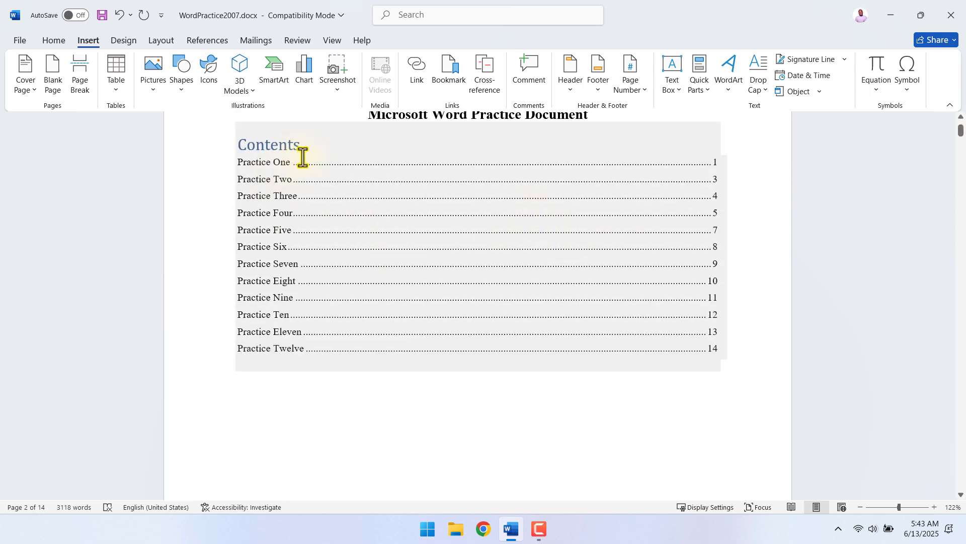
pyautogui.click(302, 158)
pyautogui.click(301, 115)
pyautogui.click(409, 262)
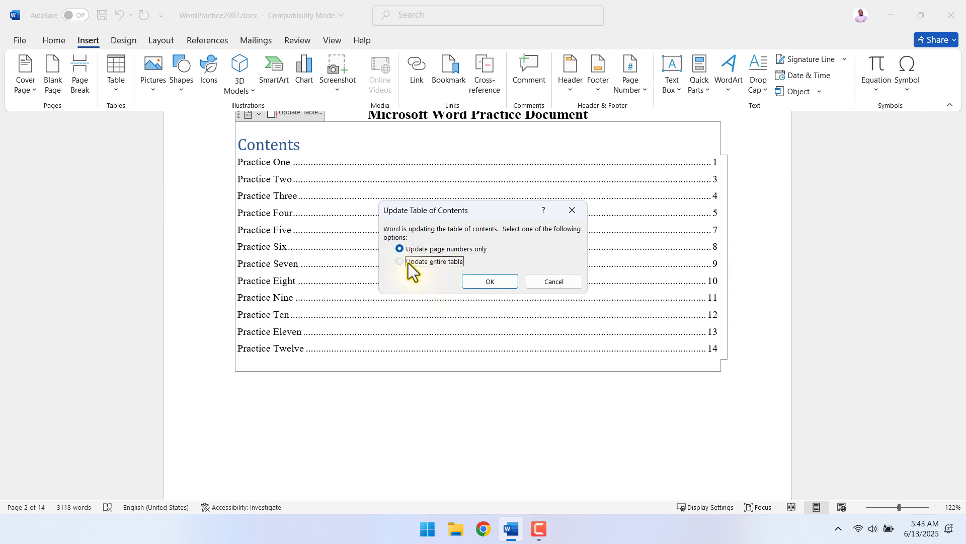
pyautogui.click(490, 280)
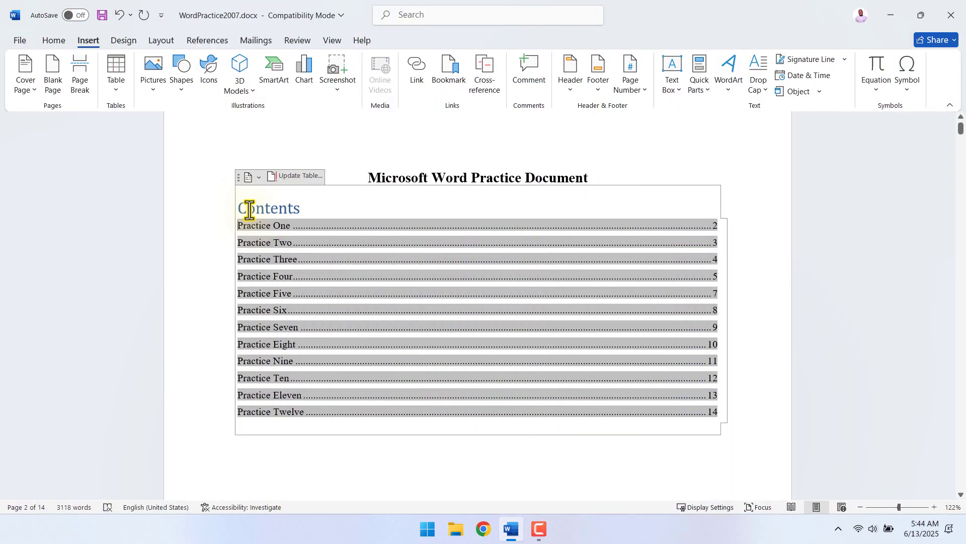
# Change the title of the table of contents from "Contents" to "Table of Contents".
pyautogui.click(242, 210)
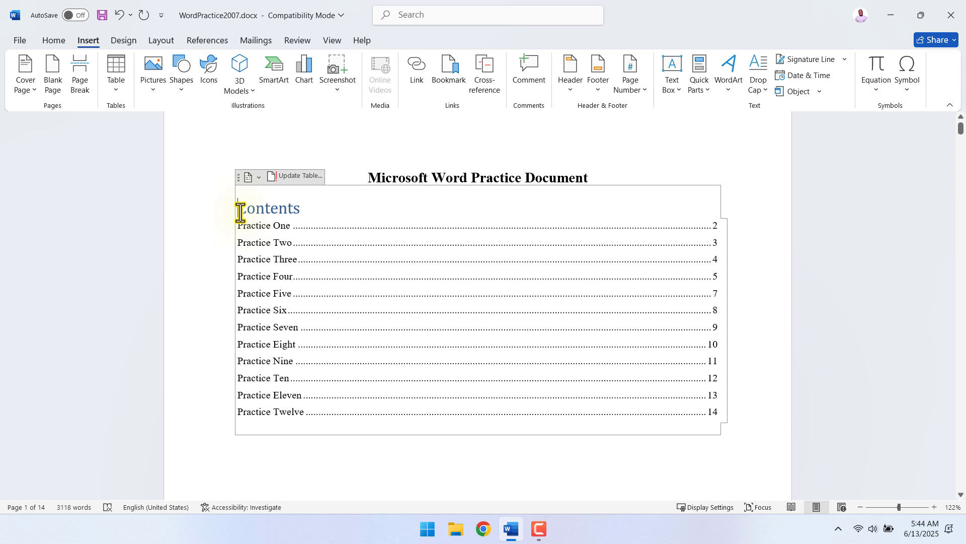
pyautogui.write('Table of')
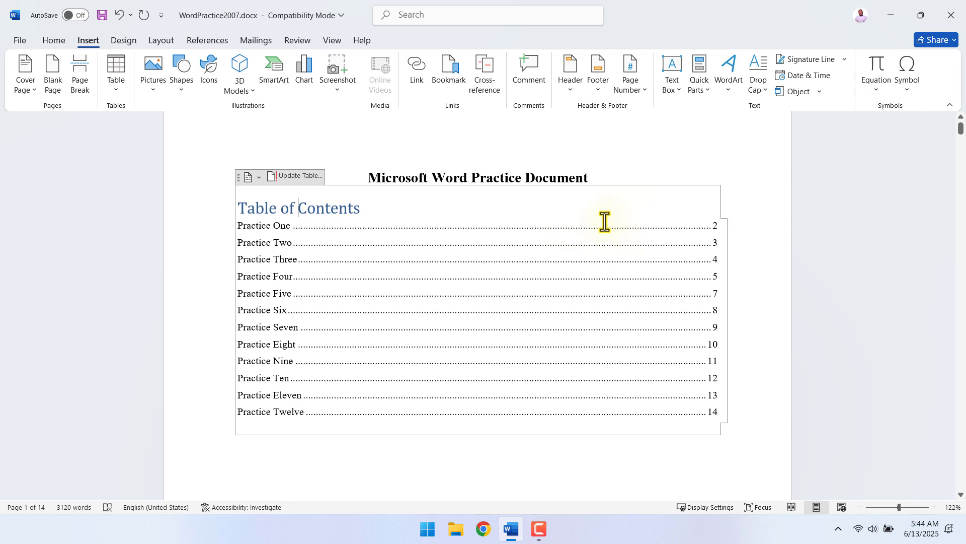
pyautogui.click(678, 182)
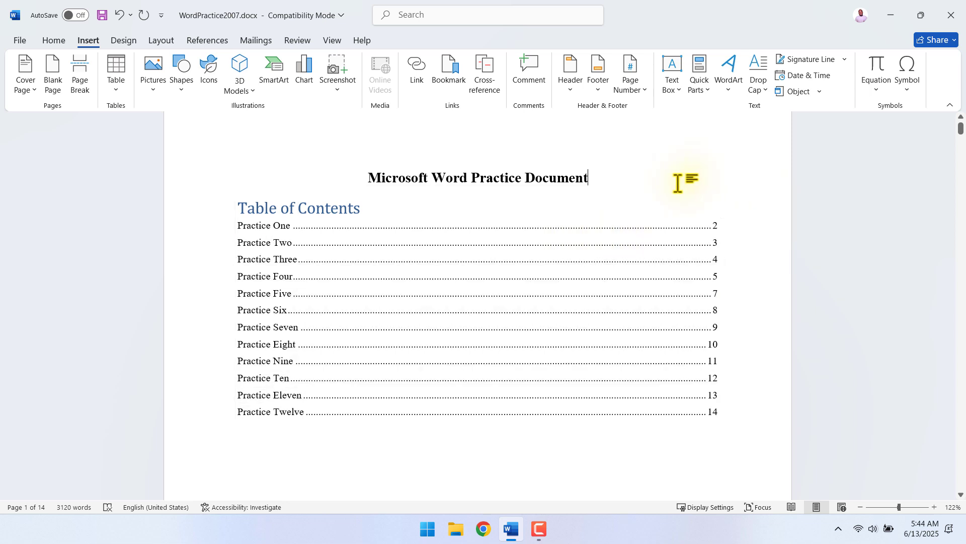
# Update the entire table of contents under its edited title.
pyautogui.click(324, 208)
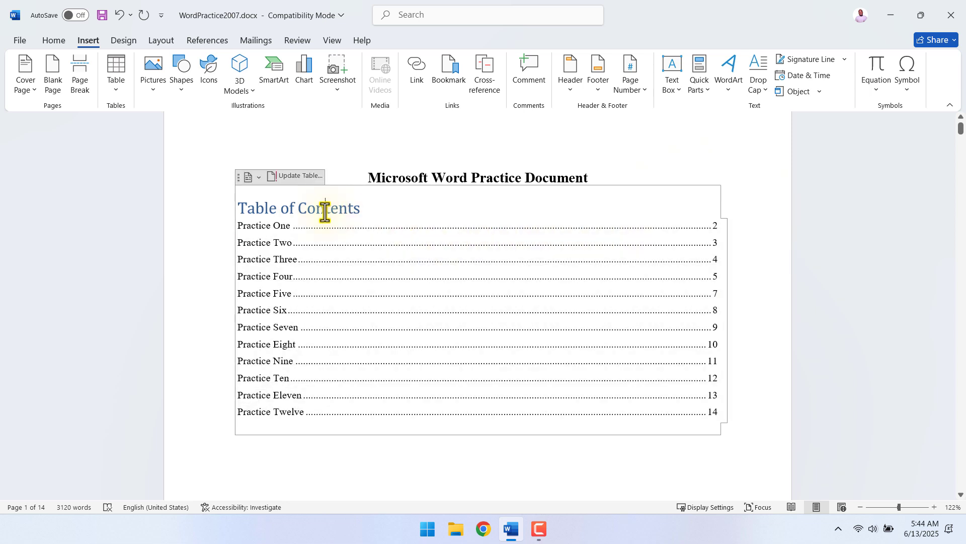
pyautogui.click(296, 176)
pyautogui.click(413, 262)
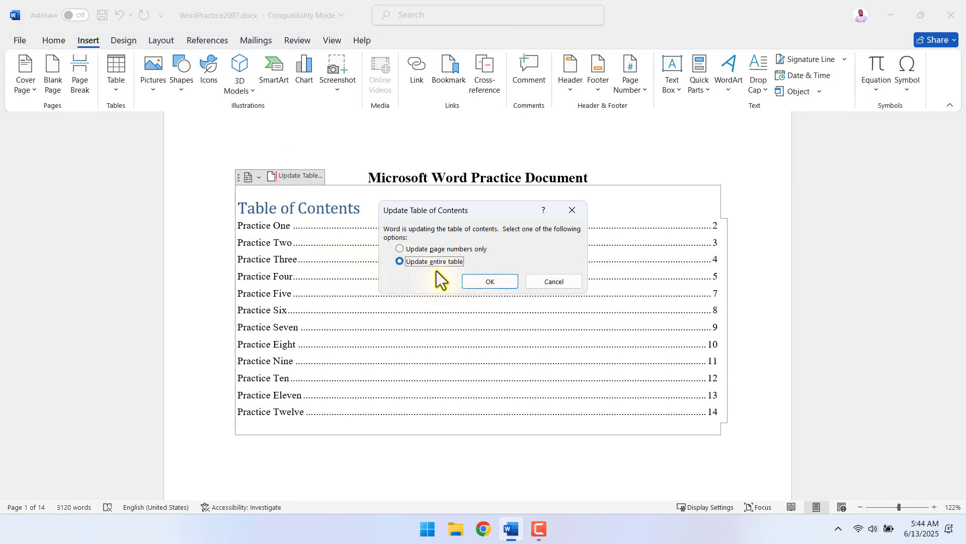
pyautogui.click(481, 278)
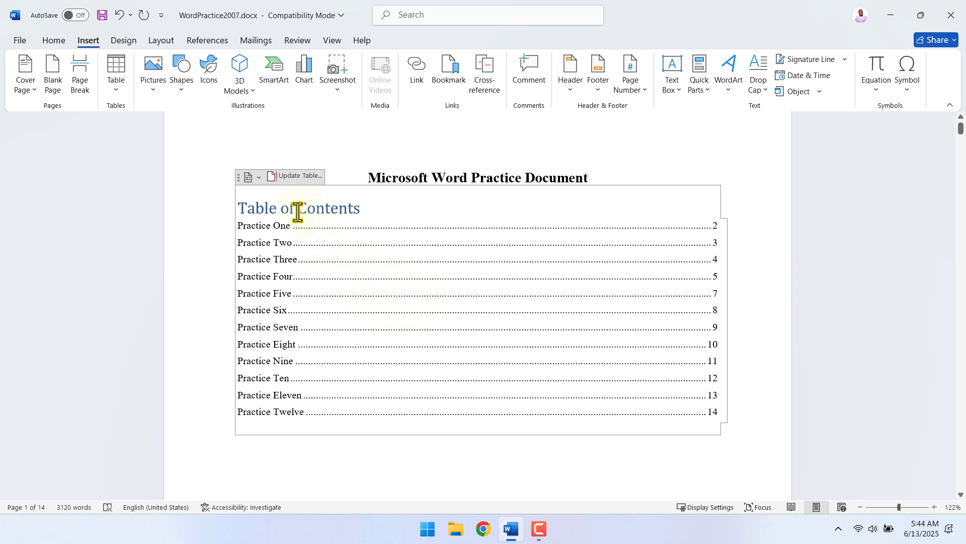
# Remove the existing table of contents and open the settings for a custom table of contents.
pyautogui.click(252, 177)
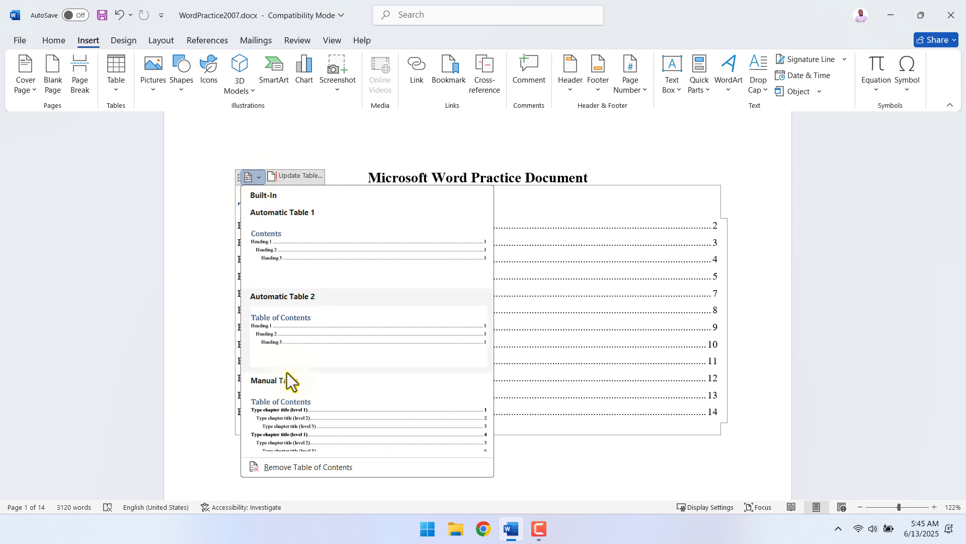
pyautogui.click(316, 468)
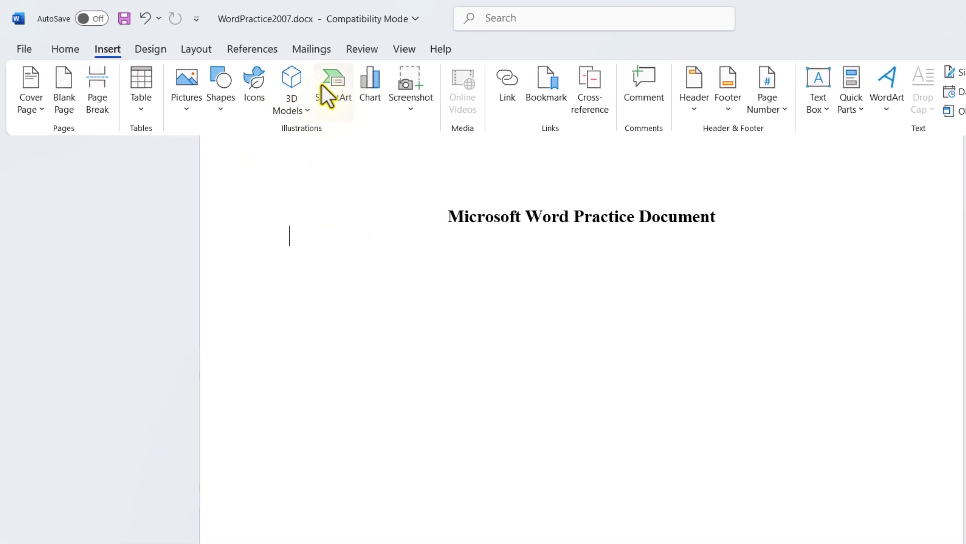
pyautogui.click(256, 52)
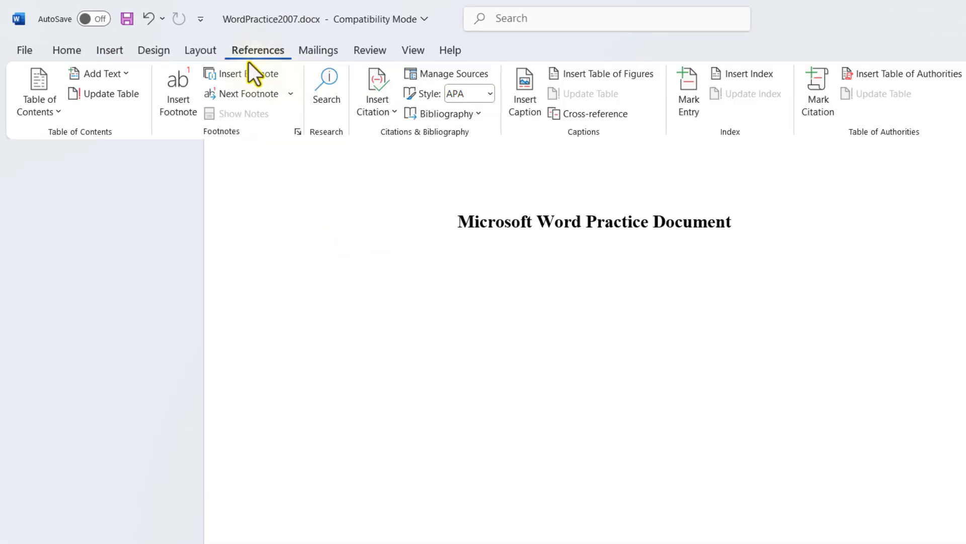
pyautogui.click(47, 96)
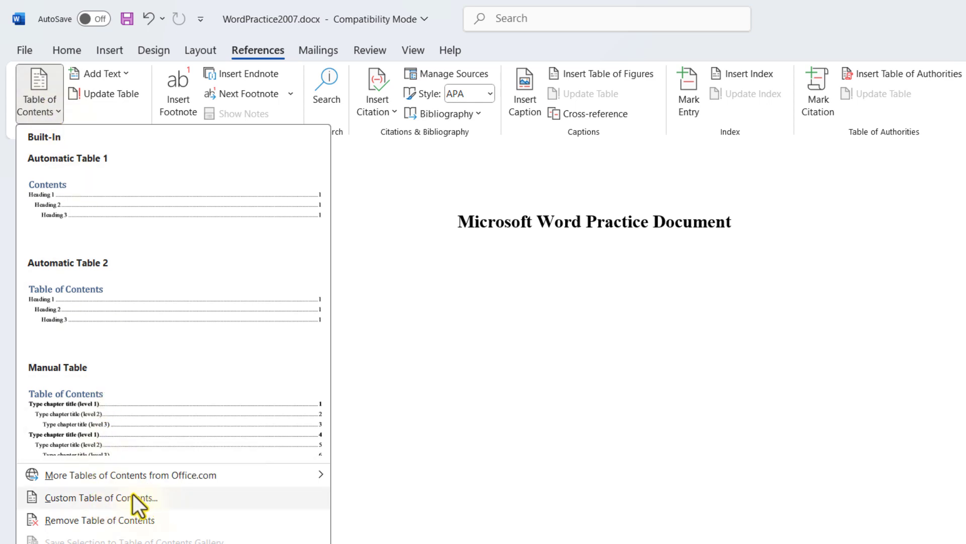
pyautogui.click(98, 503)
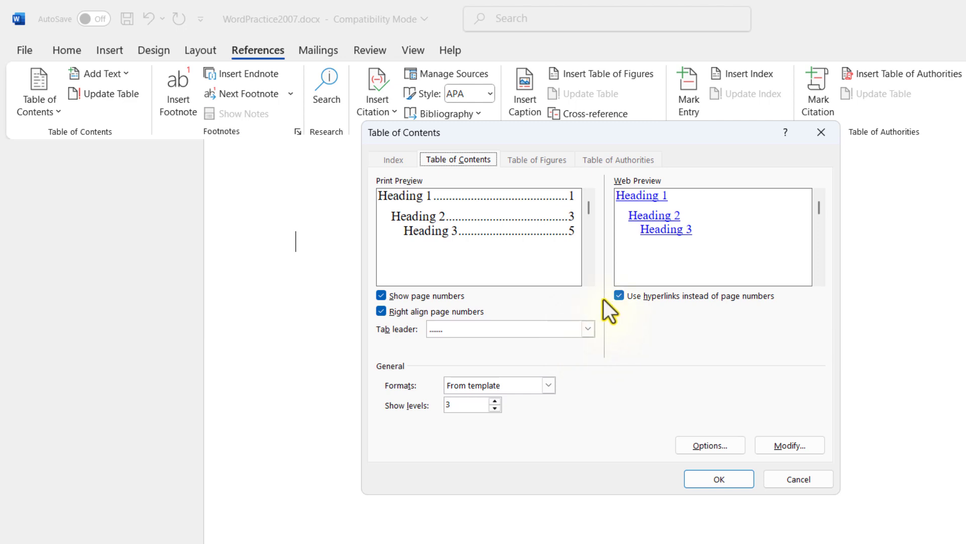
# Try turning off right alignment and then the display of page numbers, restoring each option after previewing it.
pyautogui.click(381, 311)
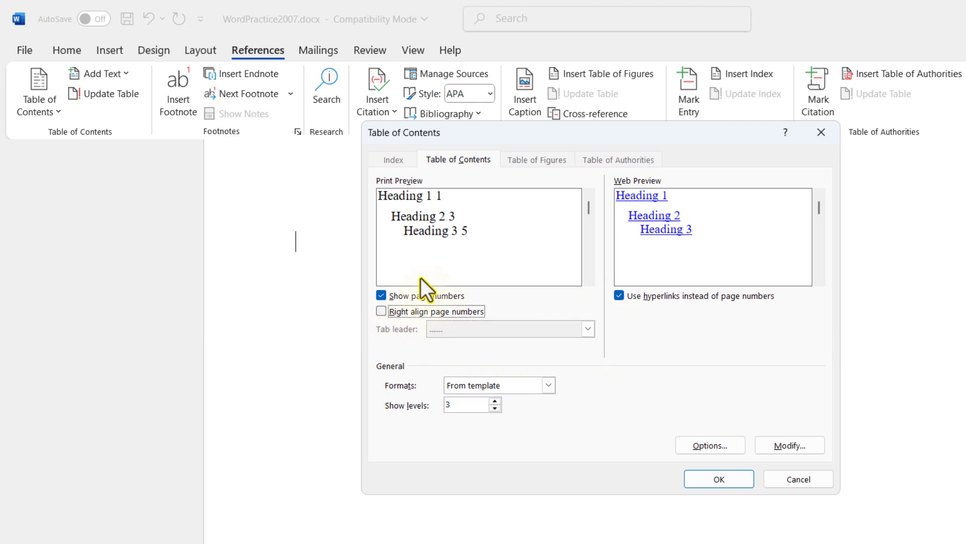
pyautogui.click(382, 311)
pyautogui.click(384, 297)
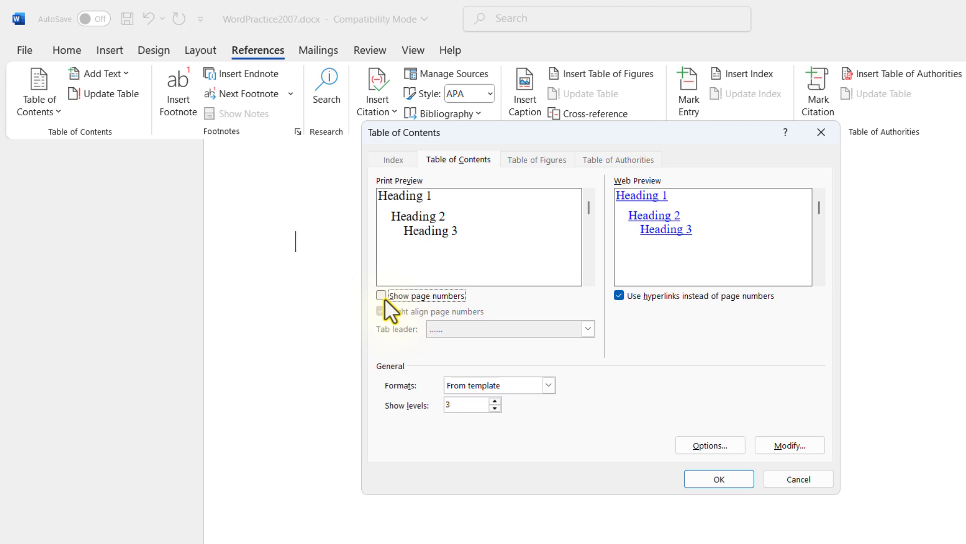
pyautogui.click(385, 297)
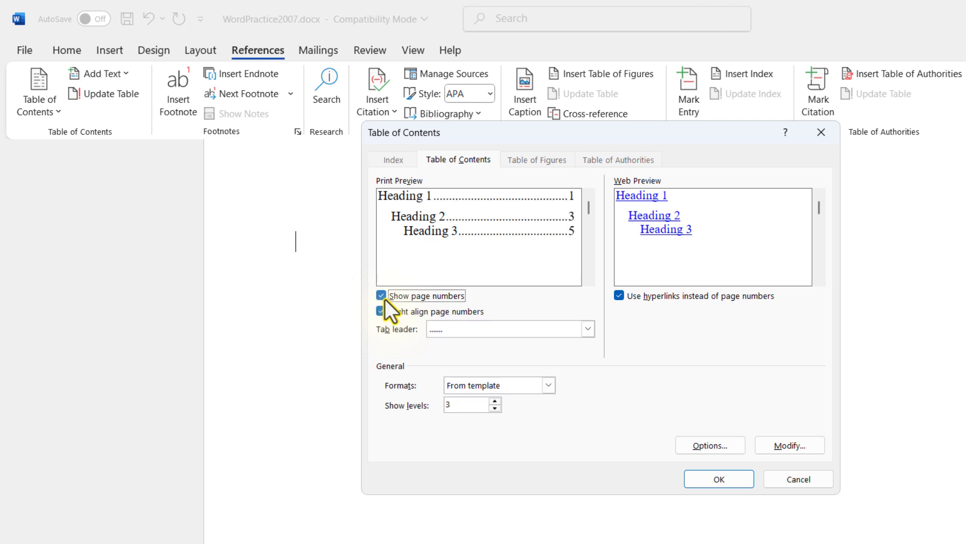
# Try the dashed tab leader for the table, and switch the use of hyperlinks instead of page numbers off and back on.
pyautogui.click(587, 330)
pyautogui.click(455, 386)
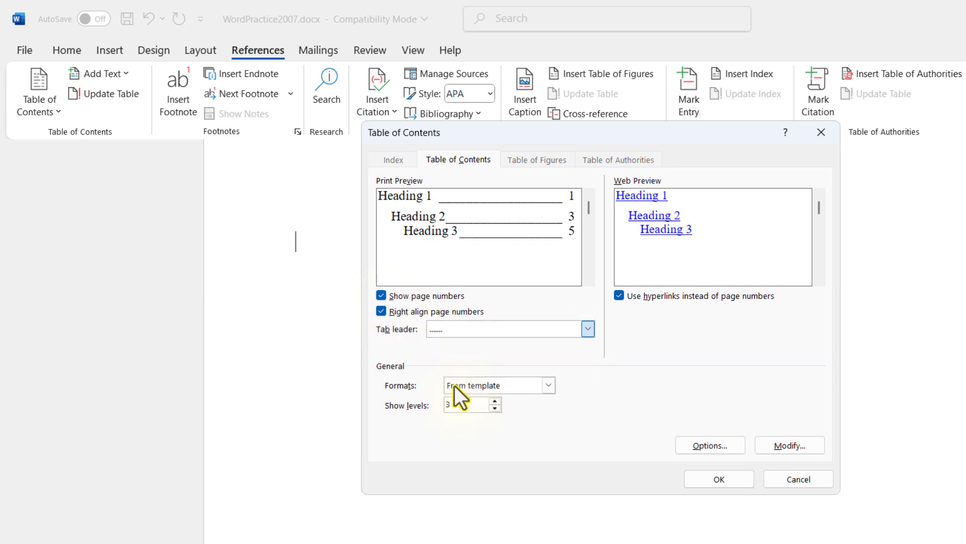
pyautogui.press('Up')
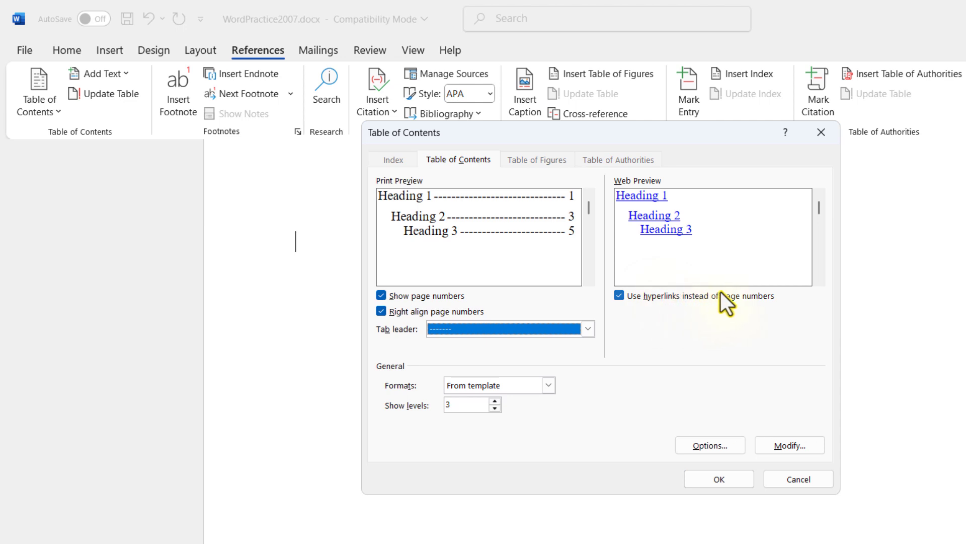
pyautogui.click(617, 295)
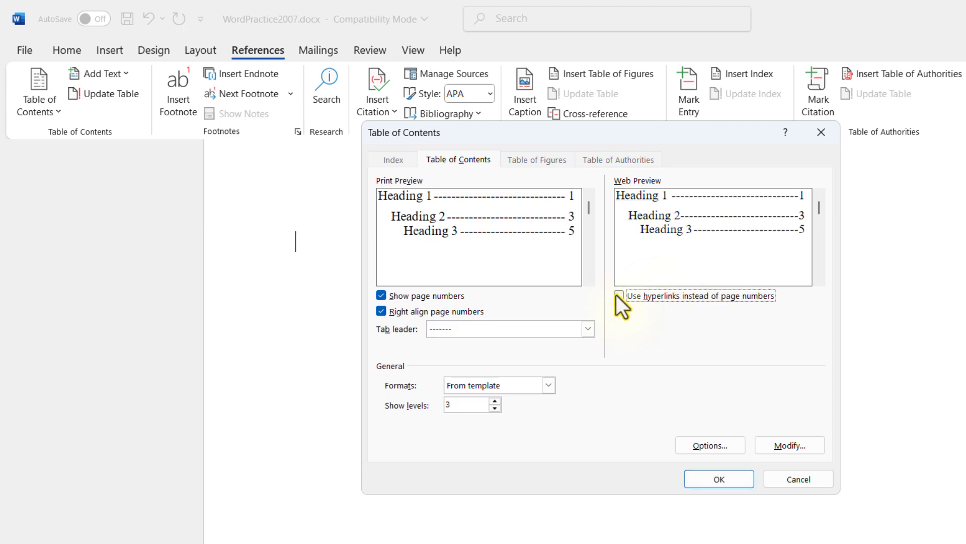
pyautogui.click(618, 296)
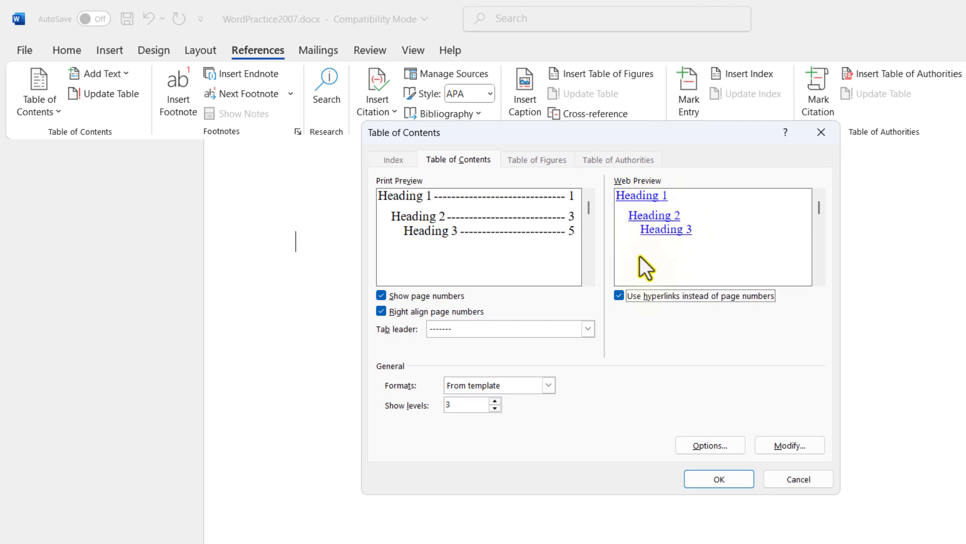
# Insert the custom table of contents using the From template format, a dotted tab leader, right-aligned page numbers and 3 levels.
pyautogui.click(482, 405)
pyautogui.click(548, 385)
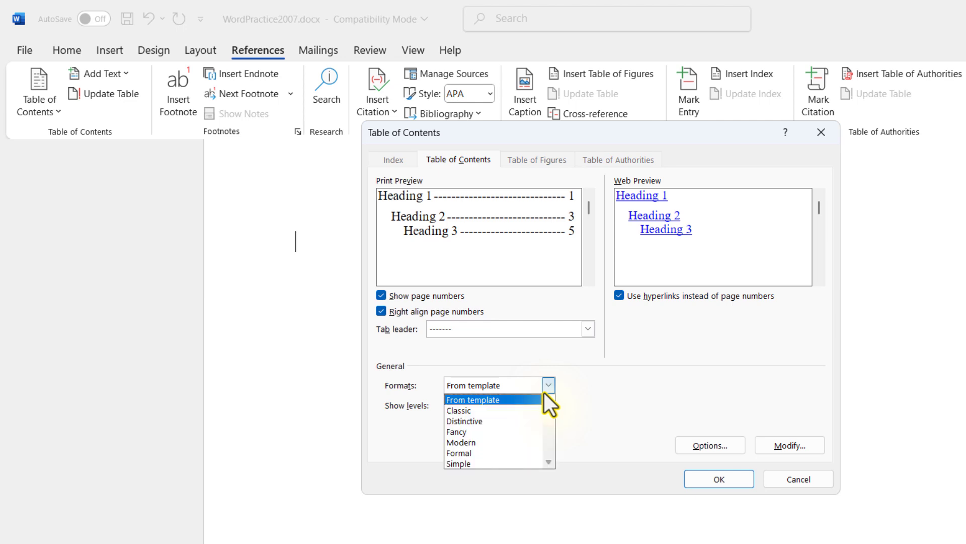
pyautogui.click(600, 374)
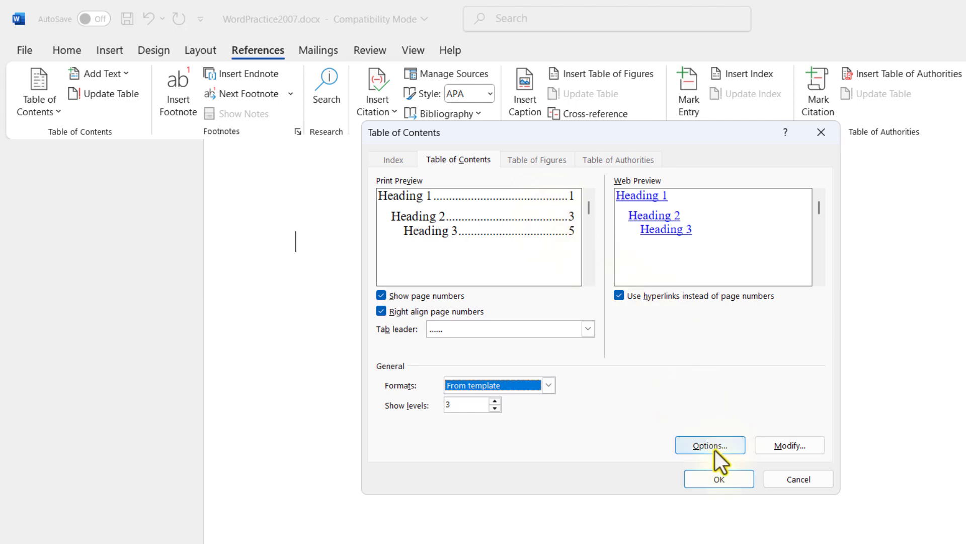
pyautogui.click(717, 478)
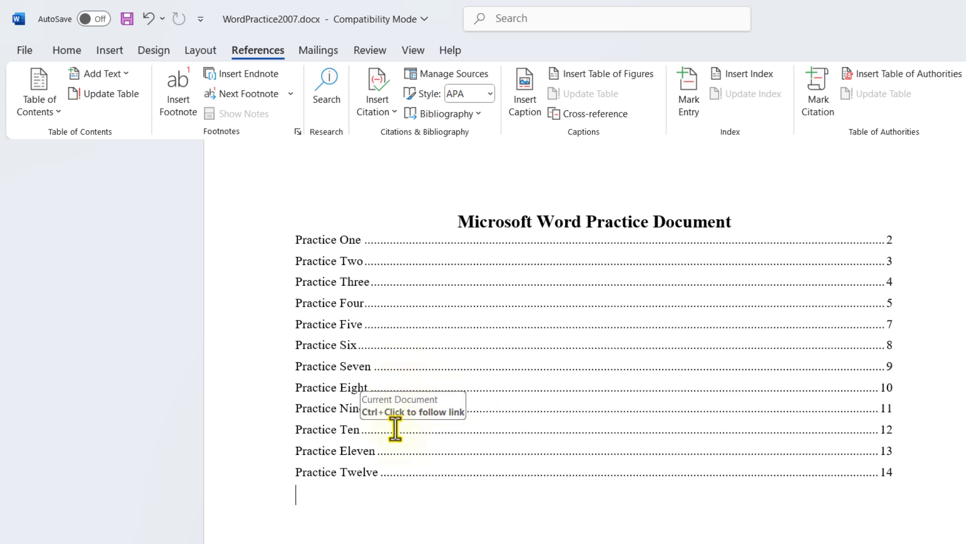
# Select the custom table of contents and update the entire table.
pyautogui.click(333, 241)
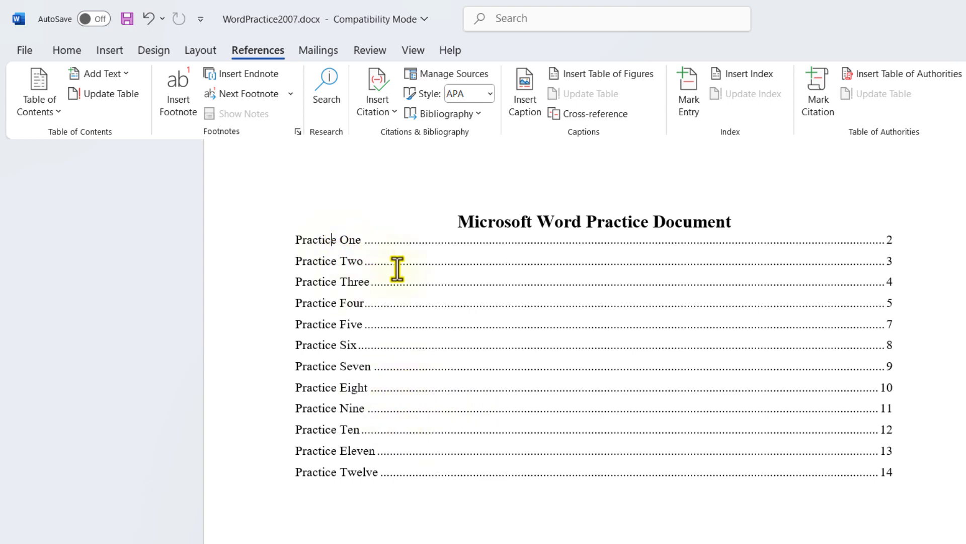
pyautogui.click(482, 277)
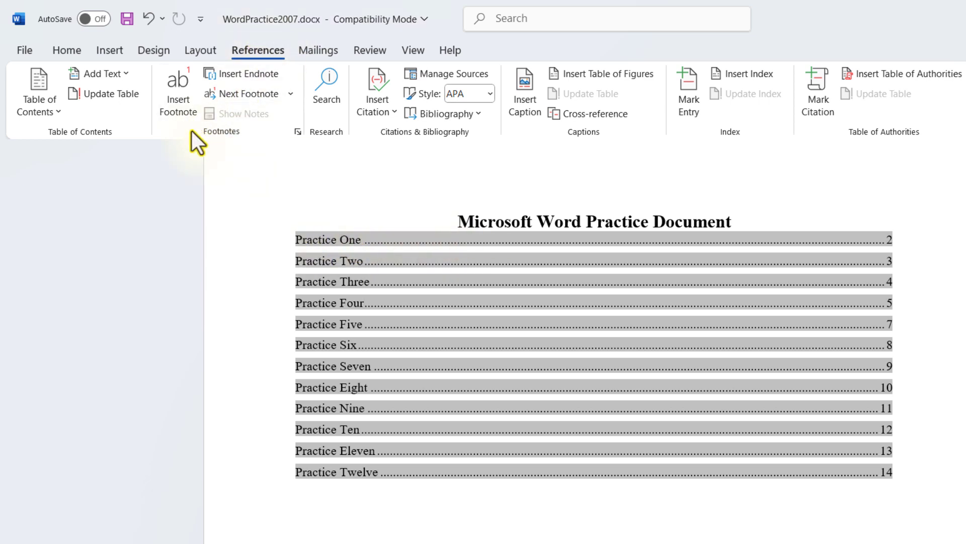
pyautogui.click(98, 91)
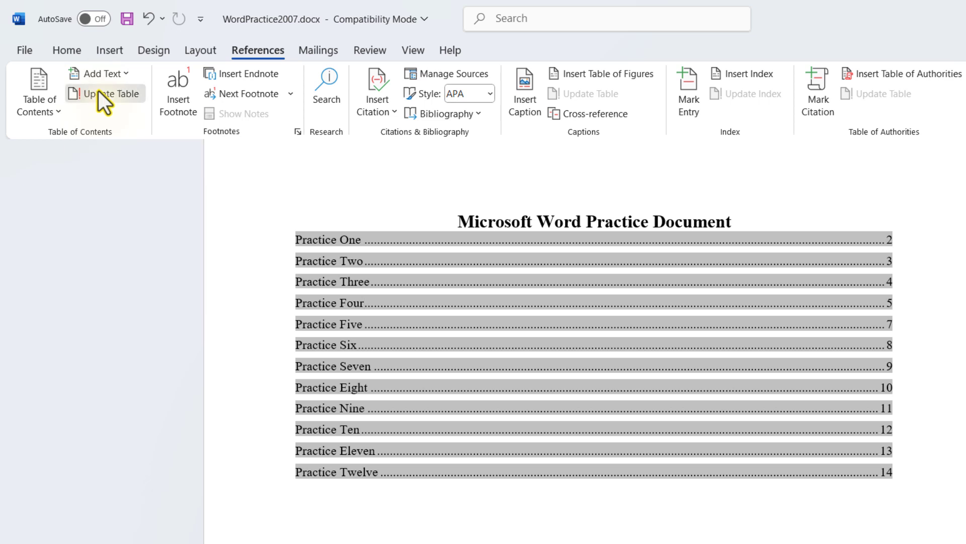
pyautogui.click(497, 325)
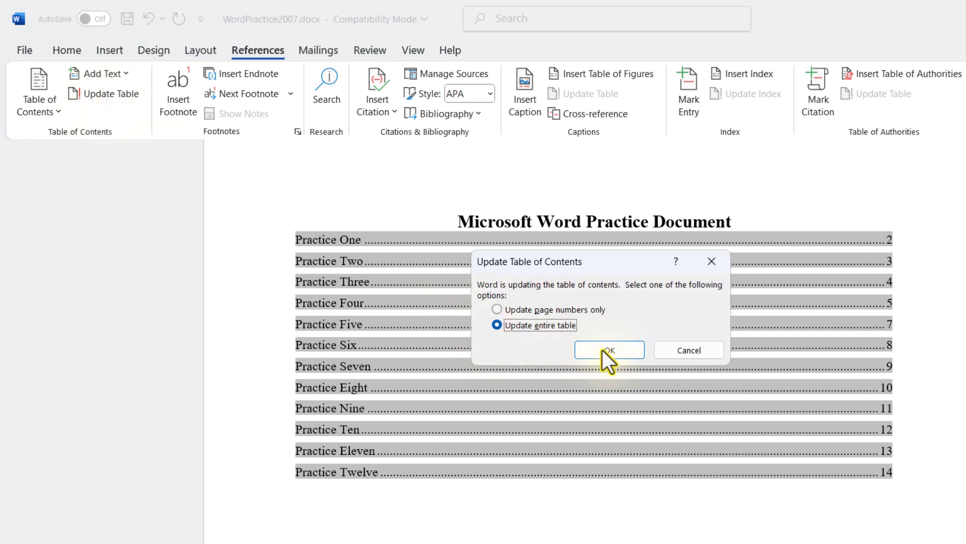
pyautogui.click(607, 350)
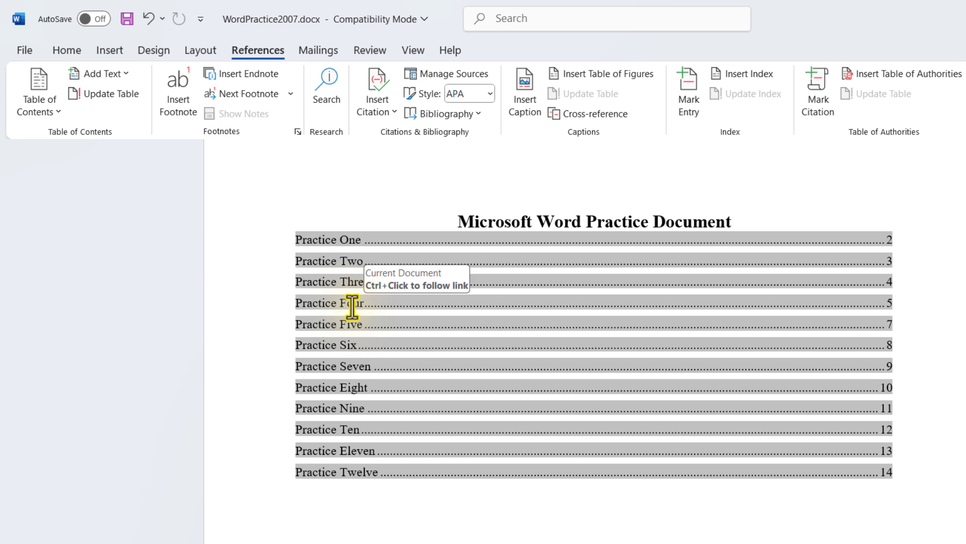
# Follow the Practice One entry in the table of contents and select that section's heading text.
pyautogui.keyDown('ctrl'); pyautogui.click(315, 239); pyautogui.keyUp('ctrl')
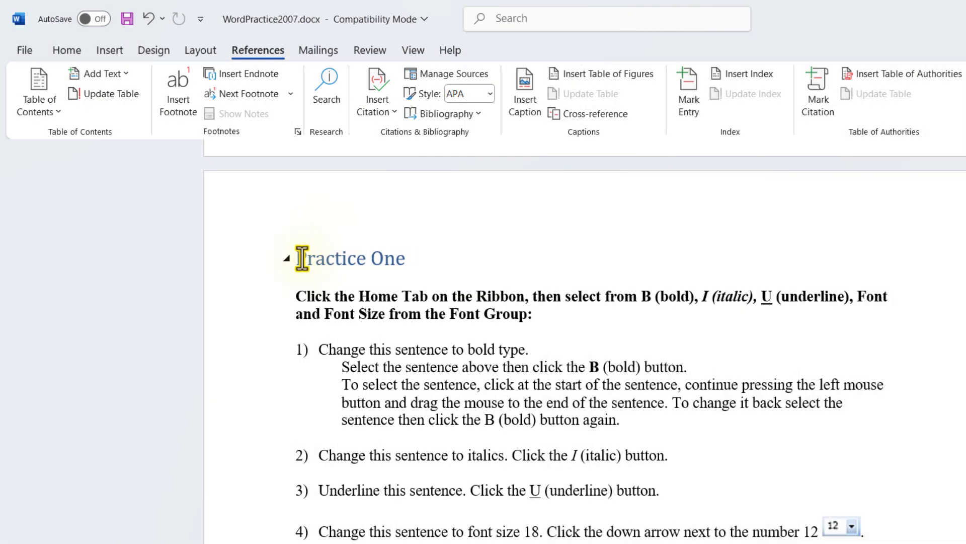
pyautogui.tripleClick(340, 259)
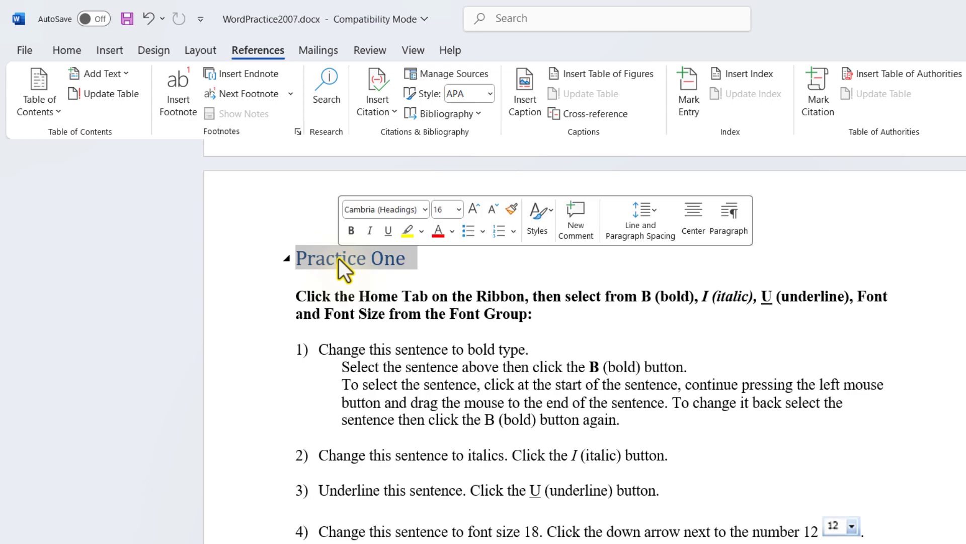
pyautogui.click(367, 274)
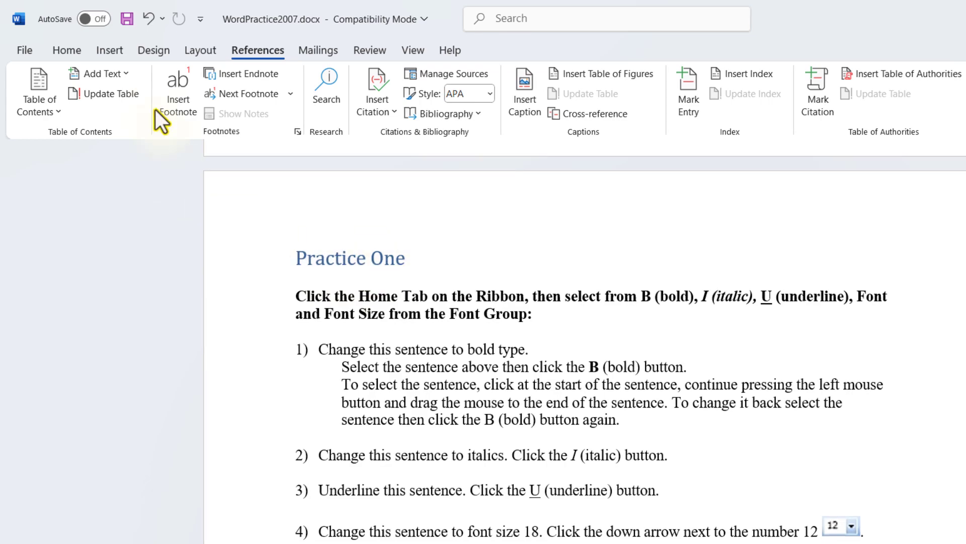
pyautogui.click(67, 50)
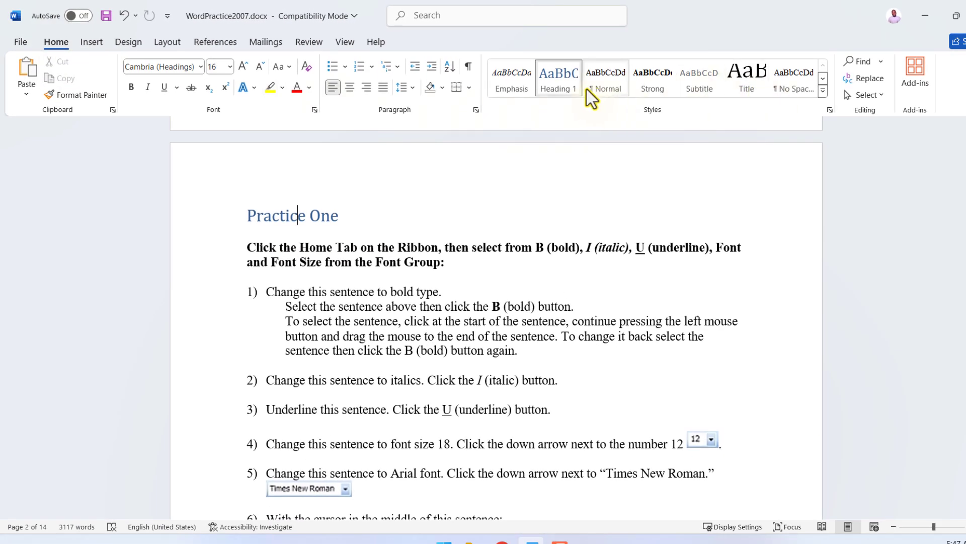
pyautogui.moveTo(341, 215); pyautogui.dragTo(252, 217)
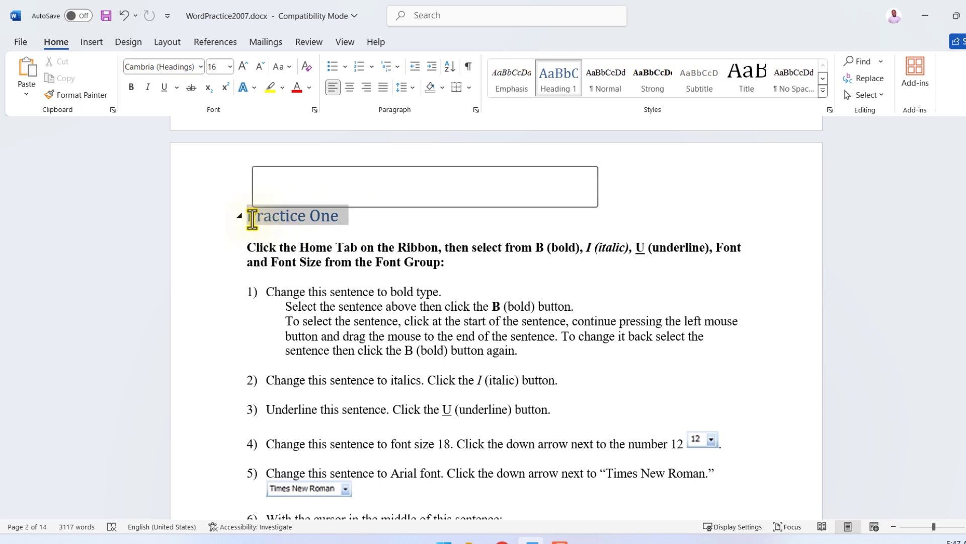
# Modify the Heading 1 style to font size 22, Automatic font color and bold.
pyautogui.rightClick(557, 80)
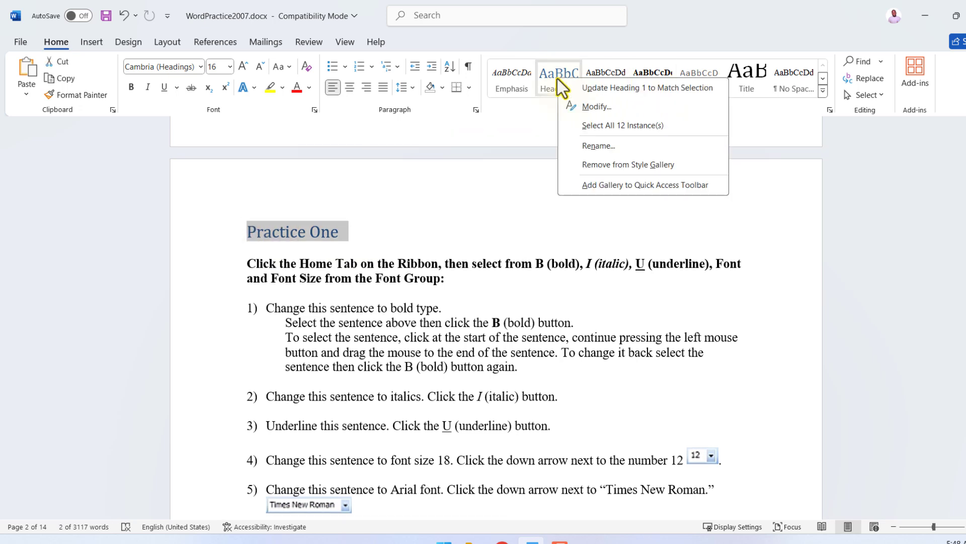
pyautogui.click(596, 105)
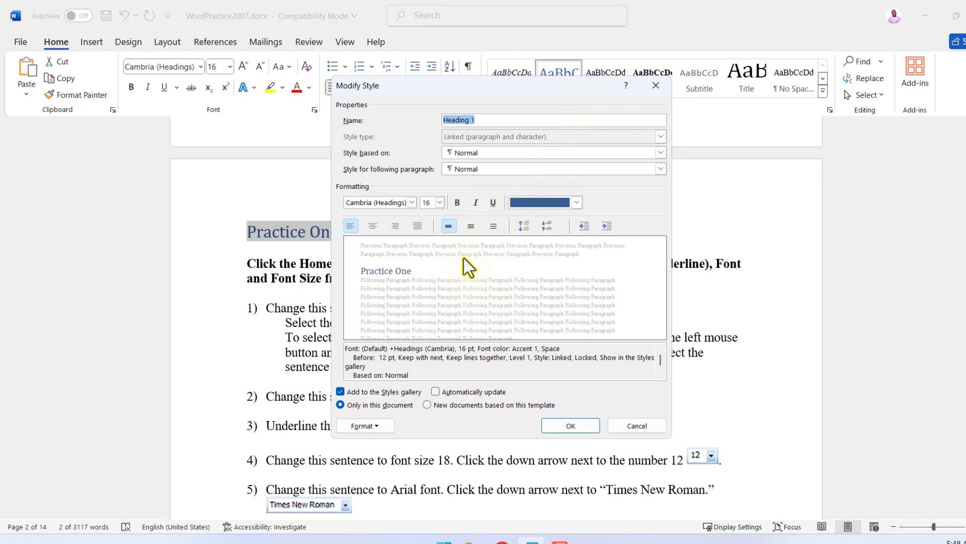
pyautogui.click(434, 202)
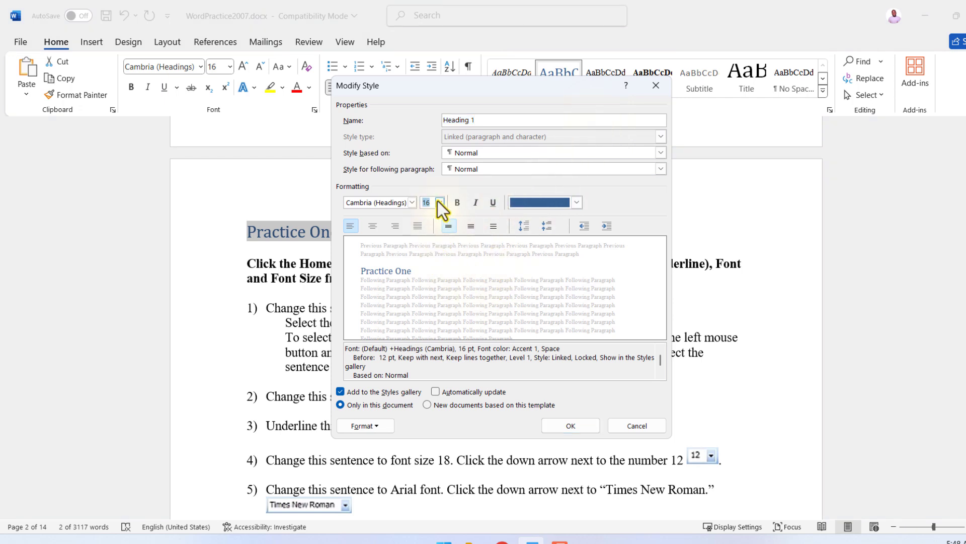
pyautogui.click(439, 202)
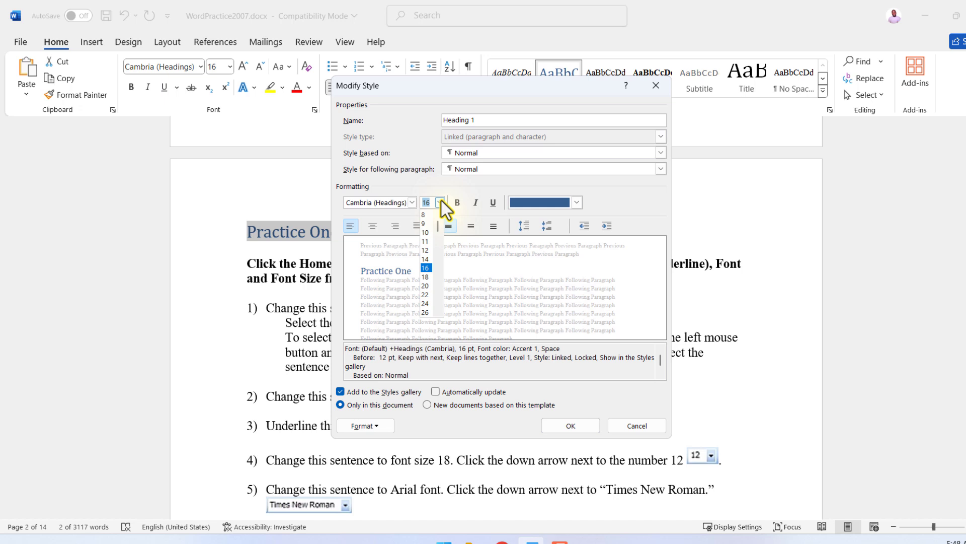
pyautogui.click(425, 295)
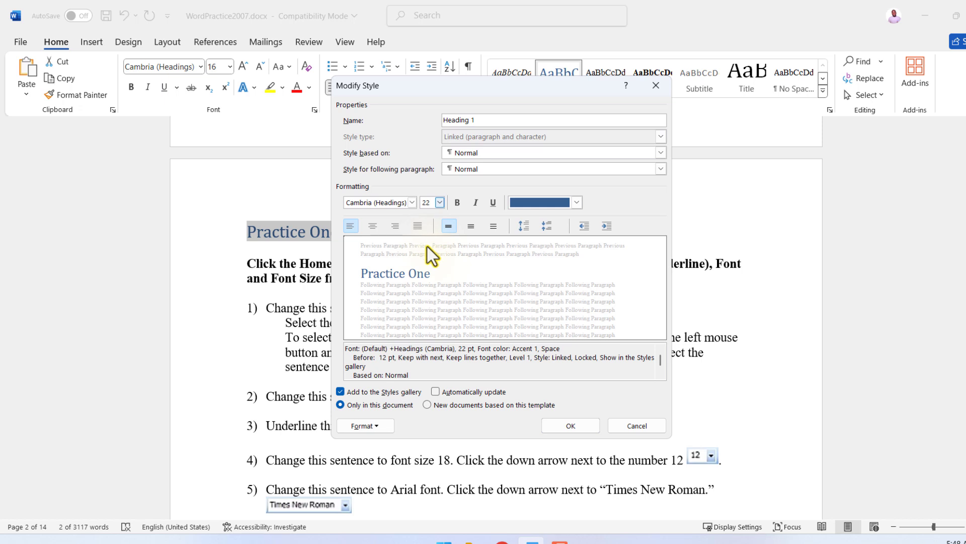
pyautogui.click(576, 203)
pyautogui.click(520, 222)
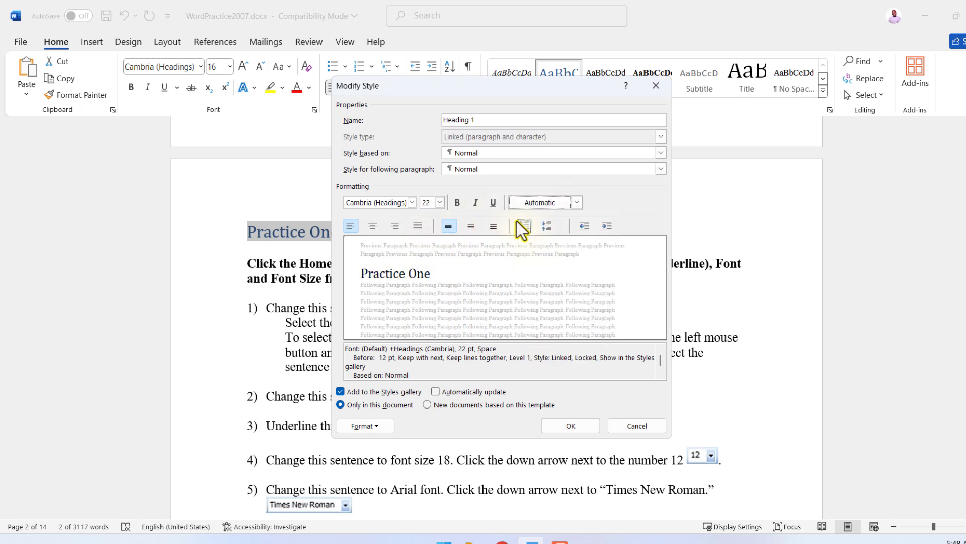
pyautogui.click(464, 204)
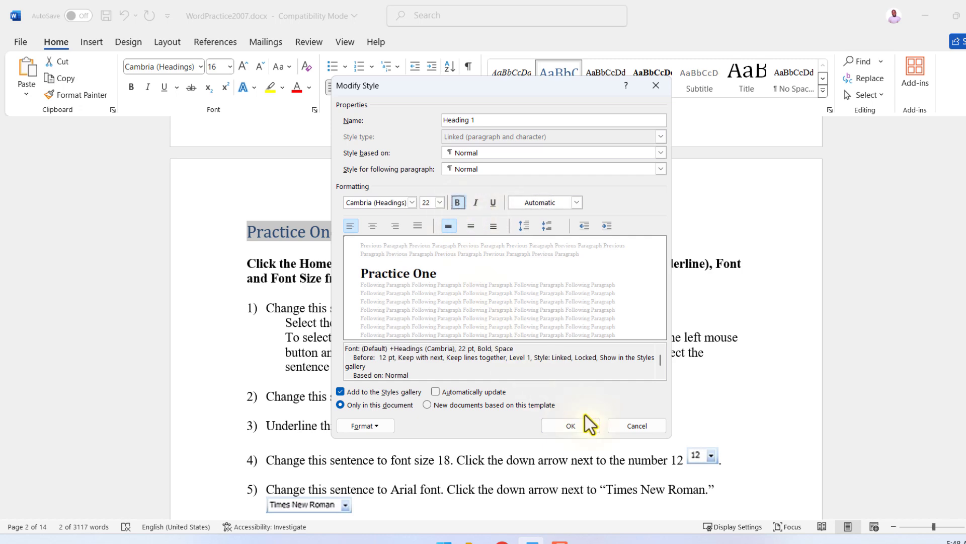
pyautogui.click(571, 425)
# Collapse the text under the Practice One, Practice Two and Practice Three headings.
pyautogui.scroll(-8, 448, 295)
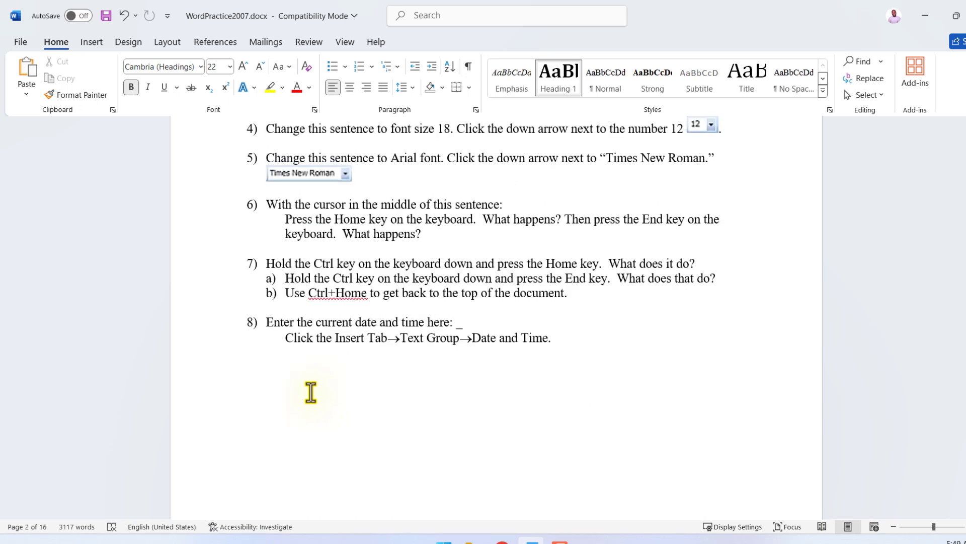
pyautogui.scroll(-5, 311, 393)
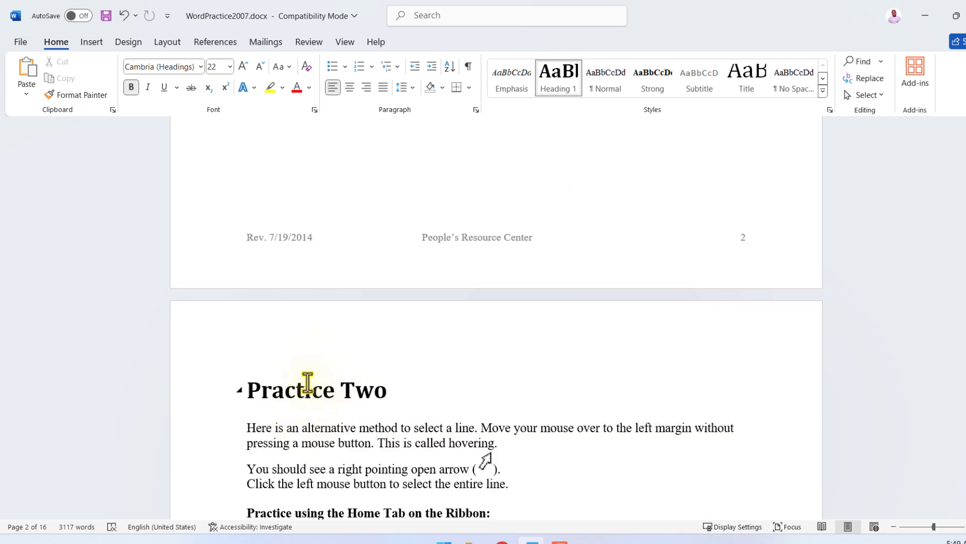
pyautogui.click(322, 390)
pyautogui.scroll(2, 453, 353)
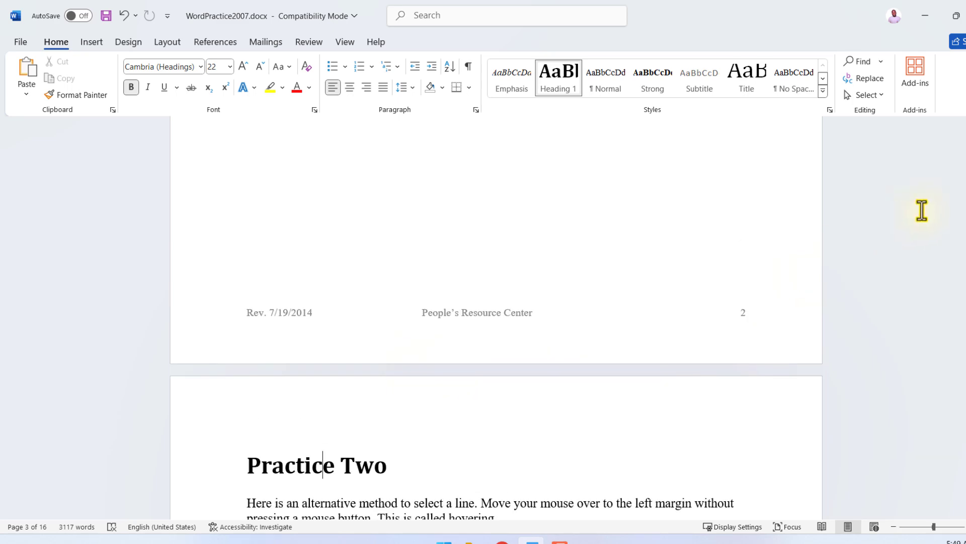
pyautogui.moveTo(965, 176); pyautogui.dragTo(965, 142)
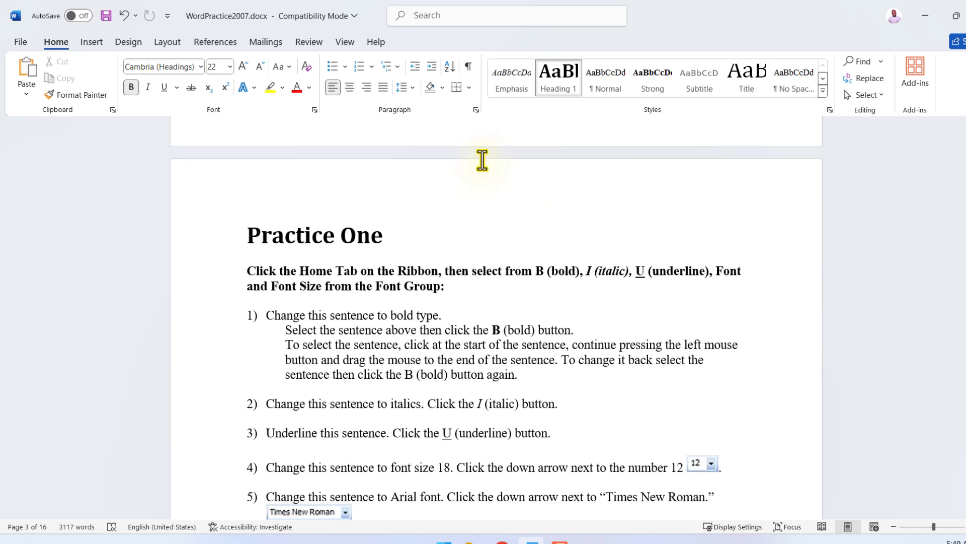
pyautogui.click(238, 236)
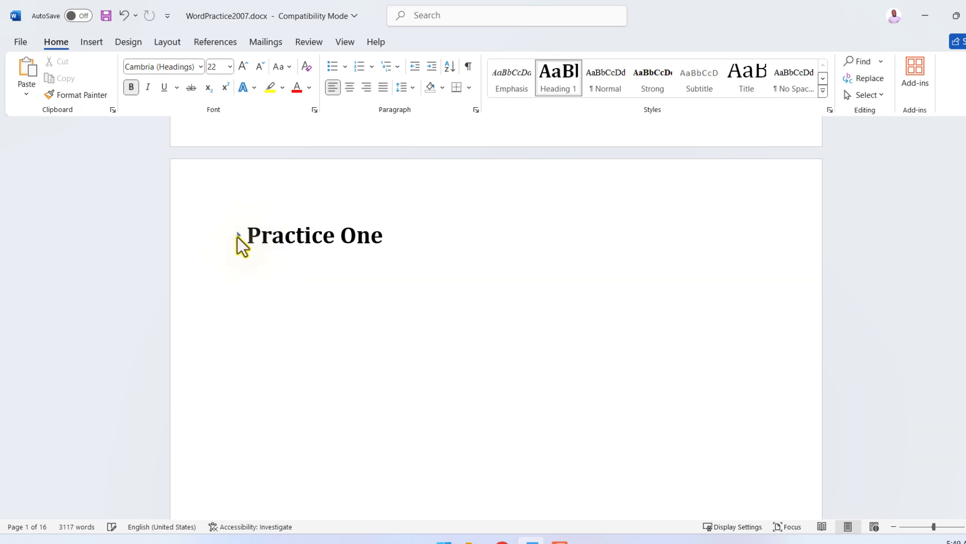
pyautogui.scroll(-10, 239, 250)
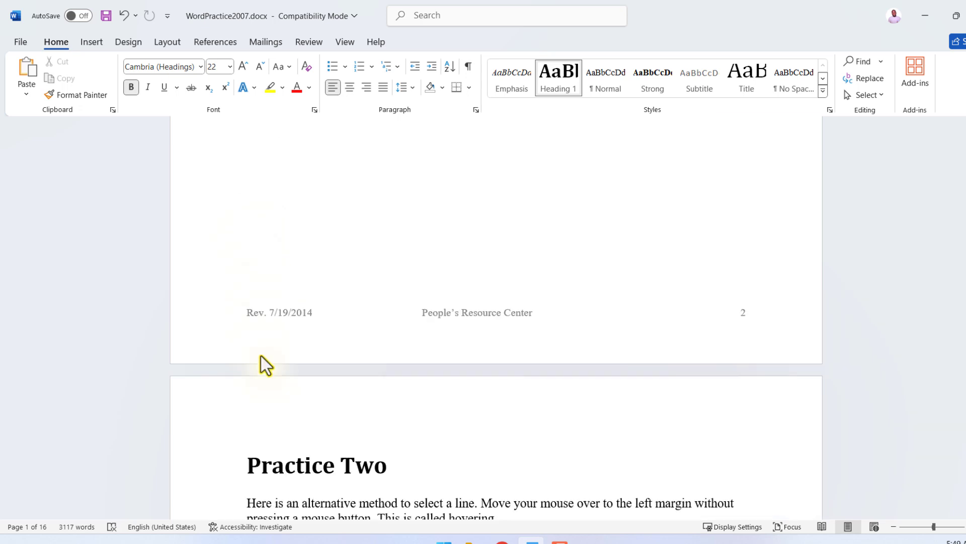
pyautogui.click(242, 355)
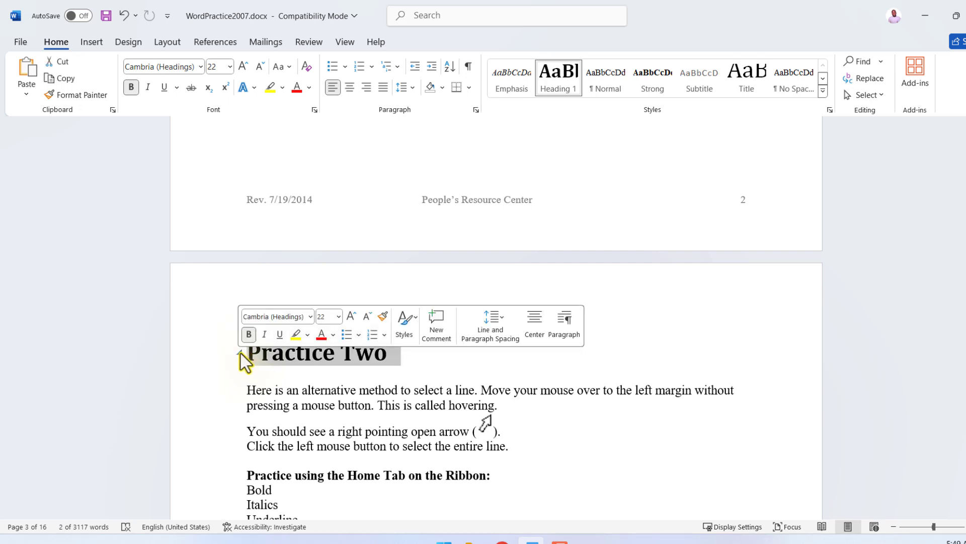
pyautogui.click(240, 352)
pyautogui.scroll(-10, 240, 355)
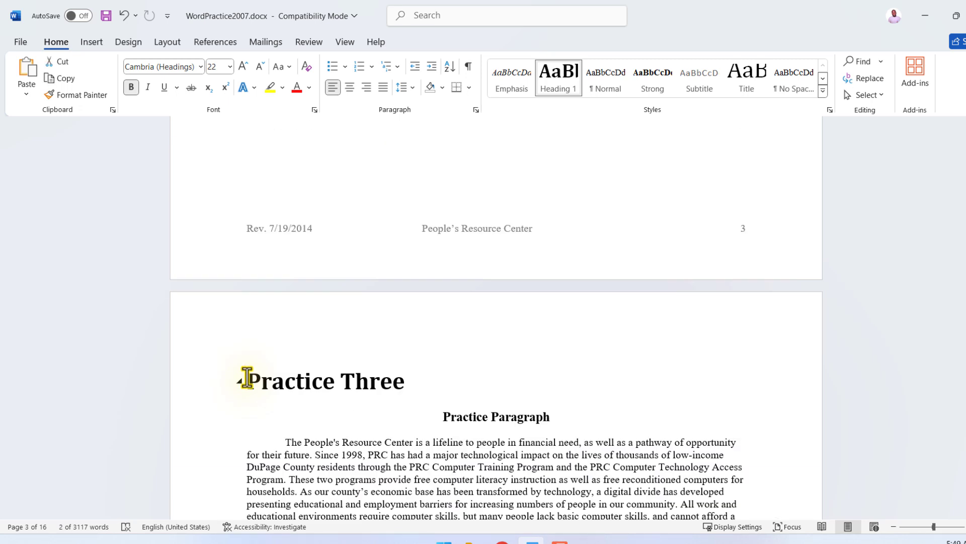
pyautogui.click(241, 348)
pyautogui.scroll(-3, 241, 352)
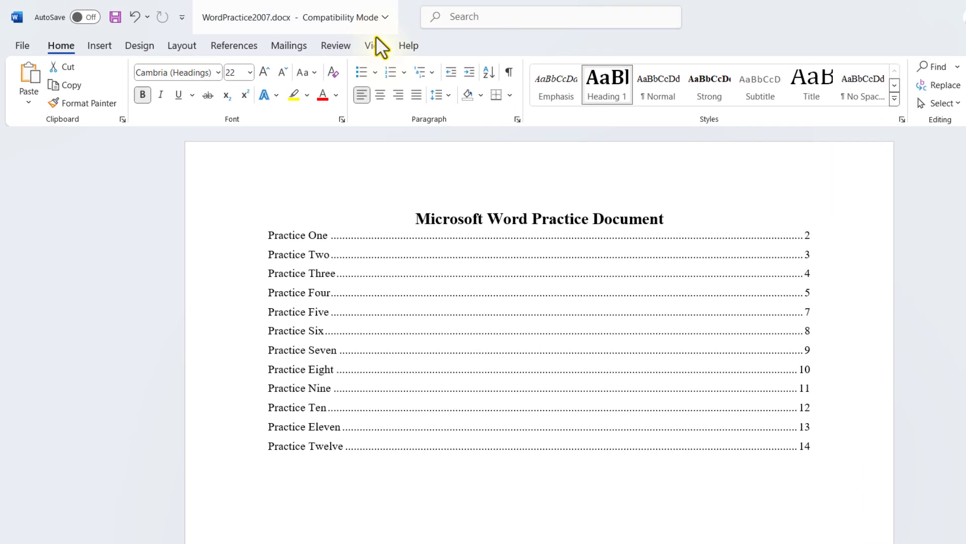
# Show the Navigation Pane and use its headings to visit sections from Practice Three to Practice Twelve, Practice One and the document's start.
pyautogui.click(395, 50)
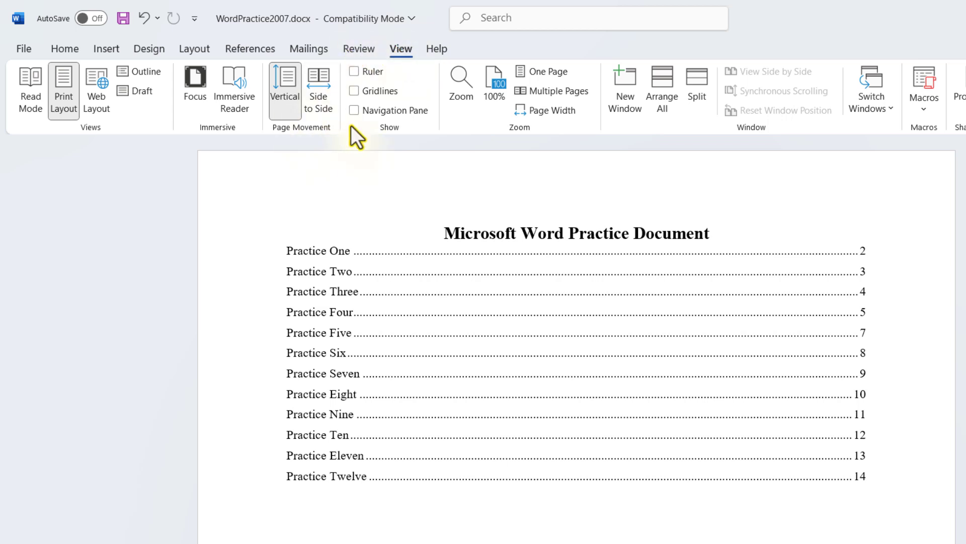
pyautogui.click(354, 110)
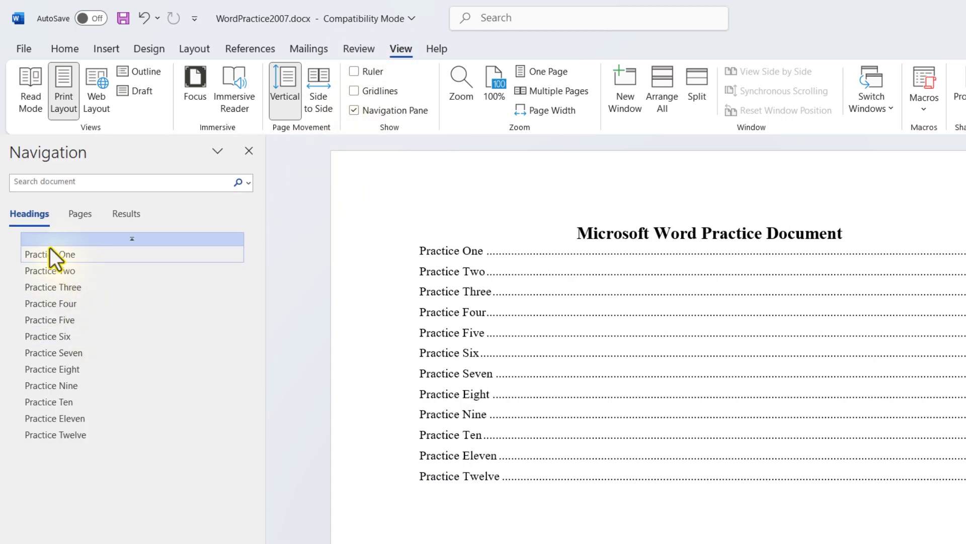
pyautogui.click(70, 287)
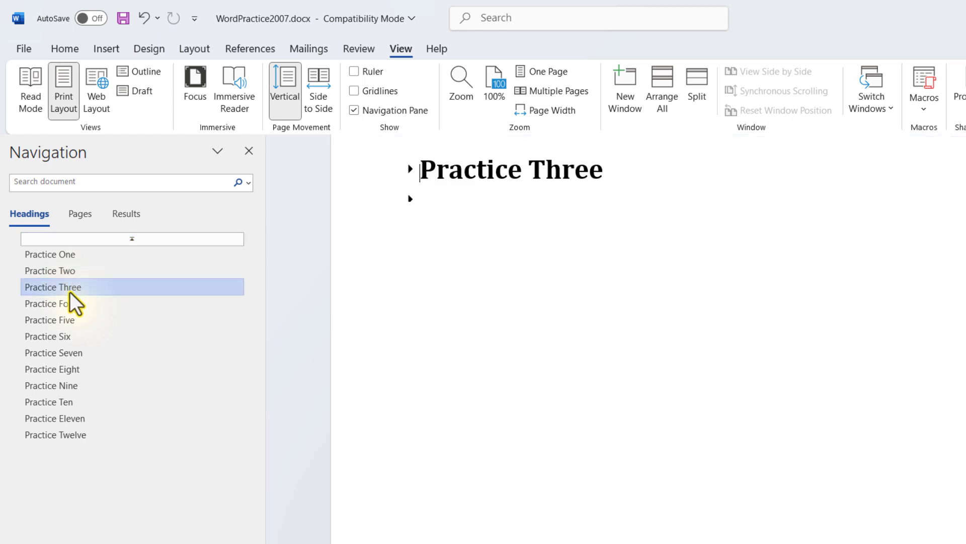
pyautogui.click(65, 336)
pyautogui.click(73, 356)
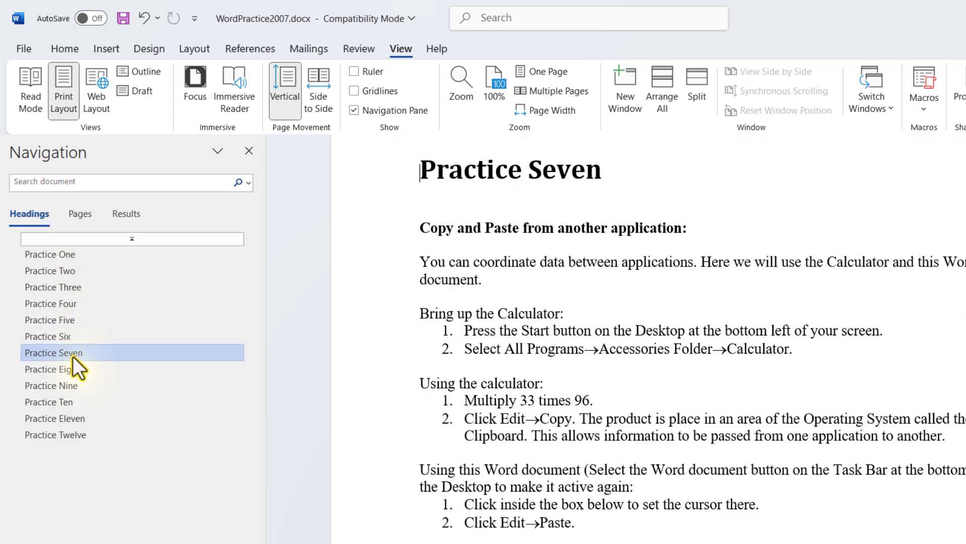
pyautogui.click(75, 375)
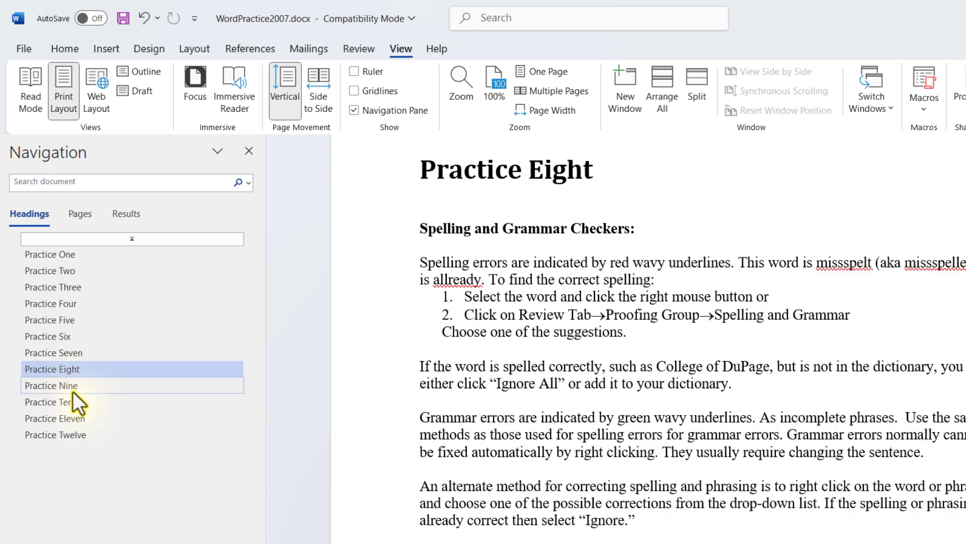
pyautogui.click(73, 391)
pyautogui.click(73, 418)
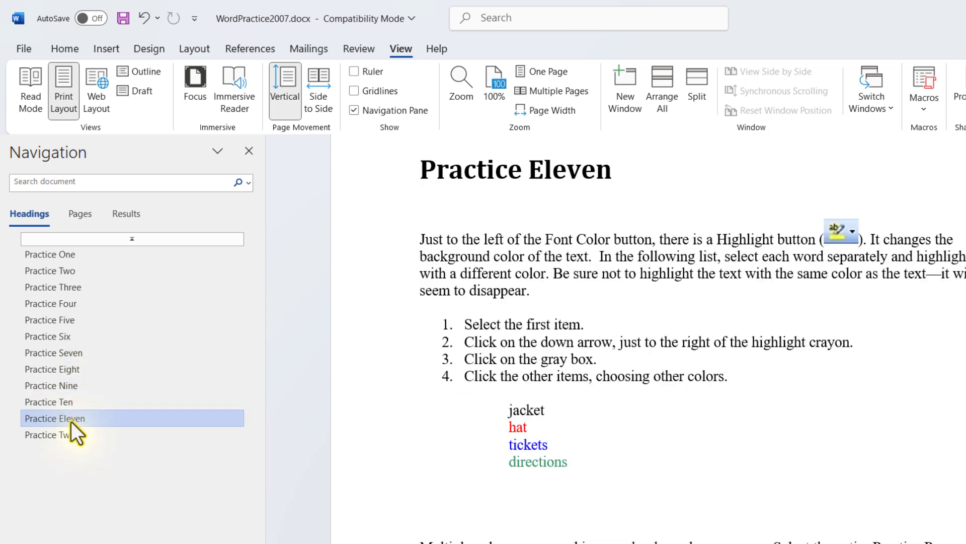
pyautogui.click(98, 429)
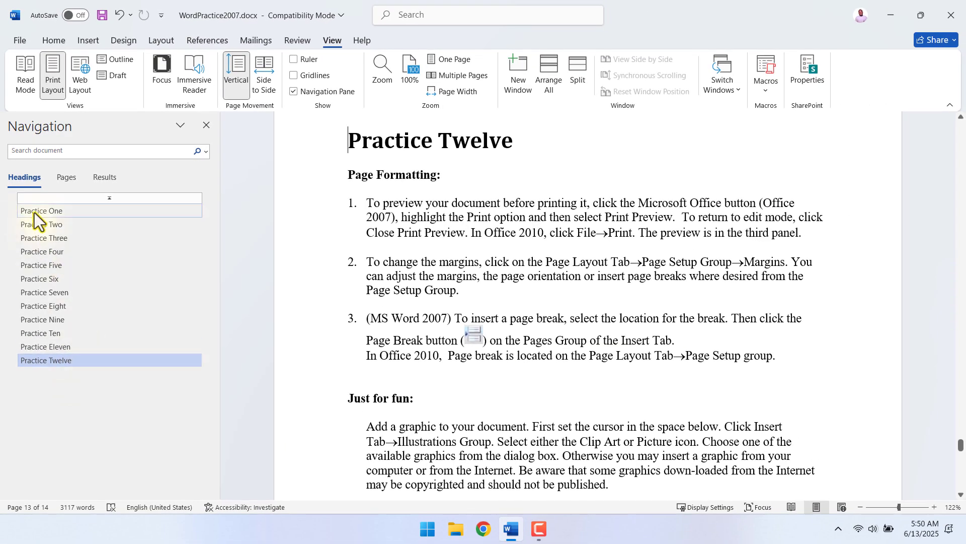
pyautogui.click(34, 211)
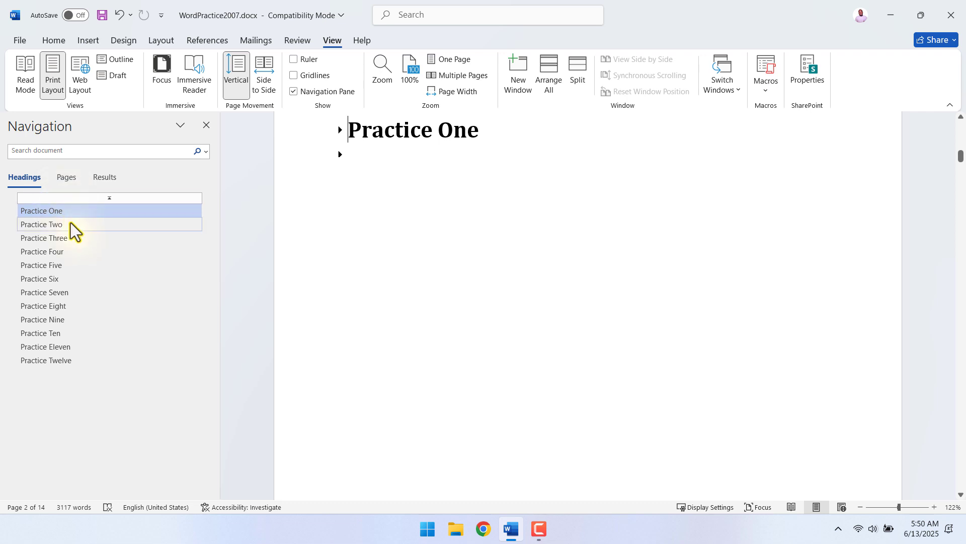
pyautogui.click(87, 198)
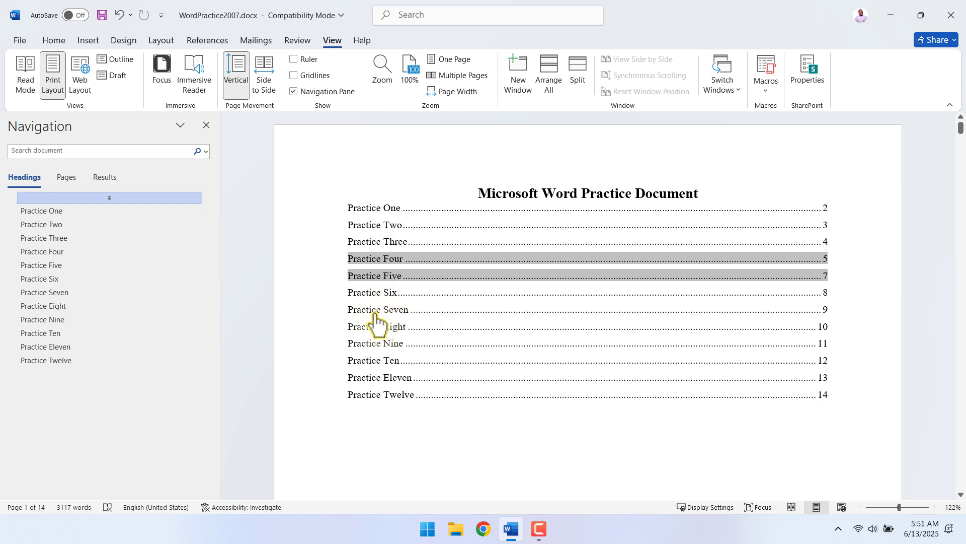
# Follow the Practice Seven and Practice Two entries in the table of contents, and expand the Practice Two section.
pyautogui.keyDown('ctrl'); pyautogui.click(375, 315); pyautogui.keyUp('ctrl')
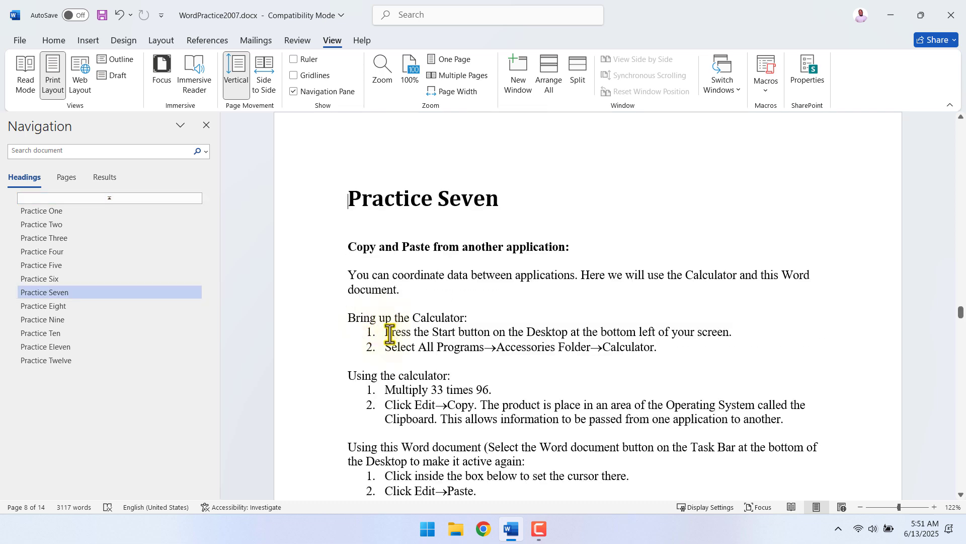
pyautogui.click(113, 202)
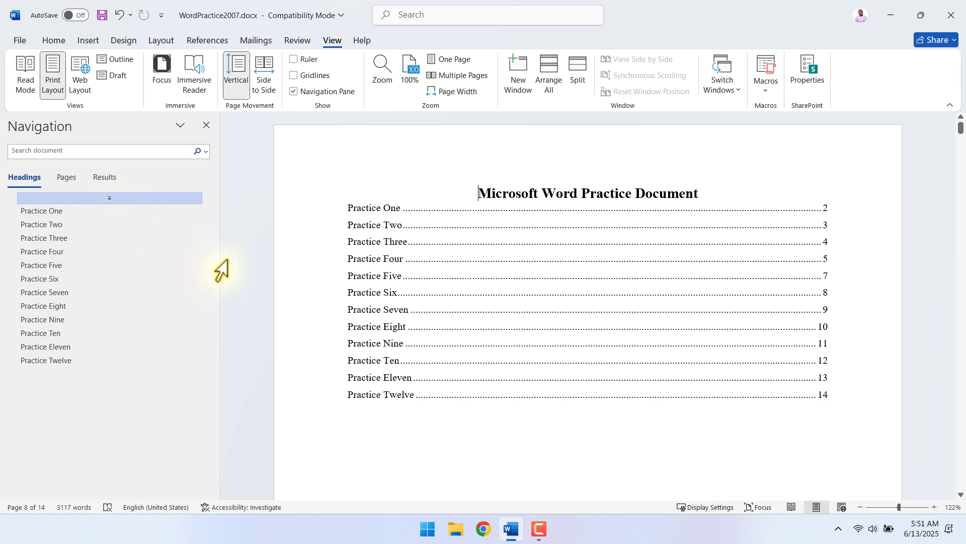
pyautogui.keyDown('ctrl'); pyautogui.click(373, 226); pyautogui.keyUp('ctrl')
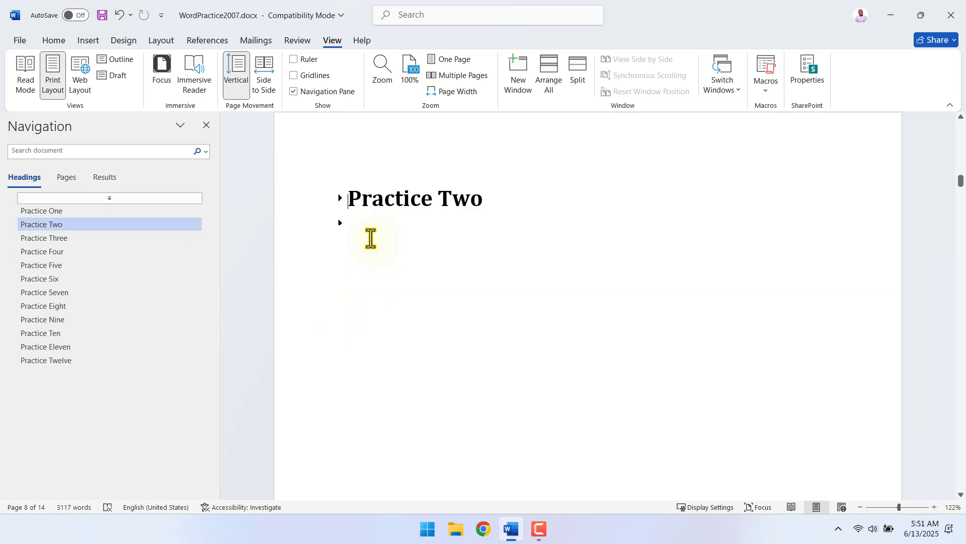
pyautogui.click(340, 199)
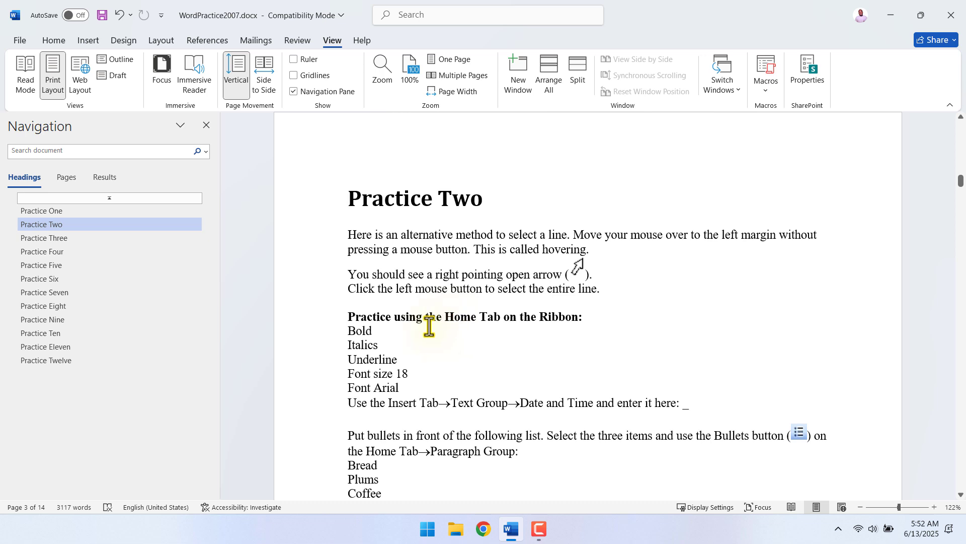
pyautogui.scroll(1, 433, 325)
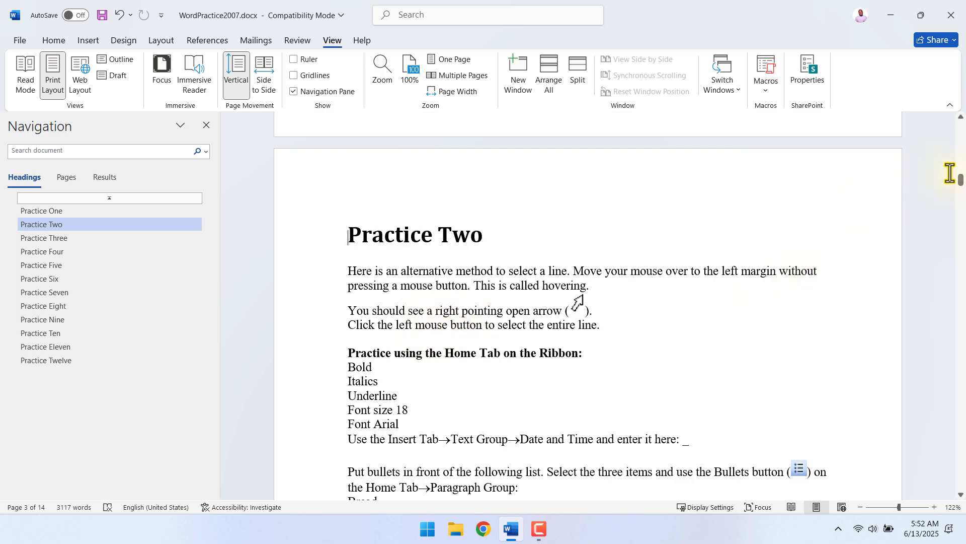